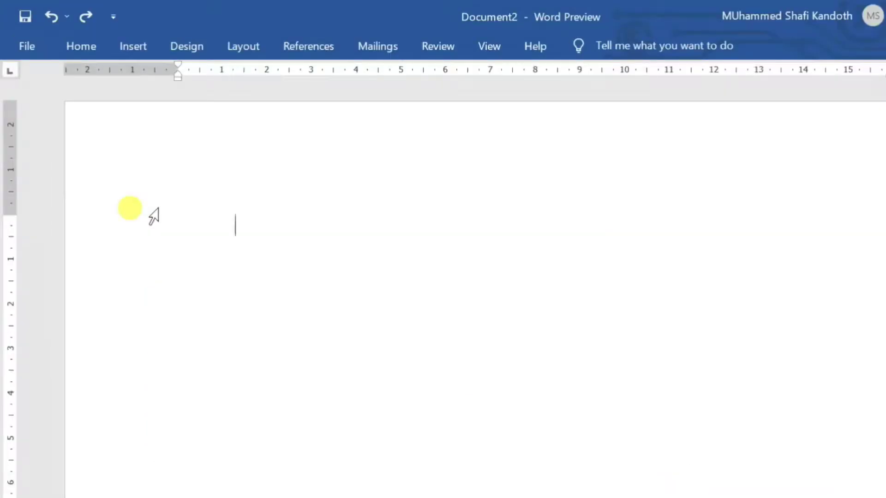
# Step: Insert a 5-column by 8-row table using the Insert tab's table grid
pyautogui.click(135, 48)
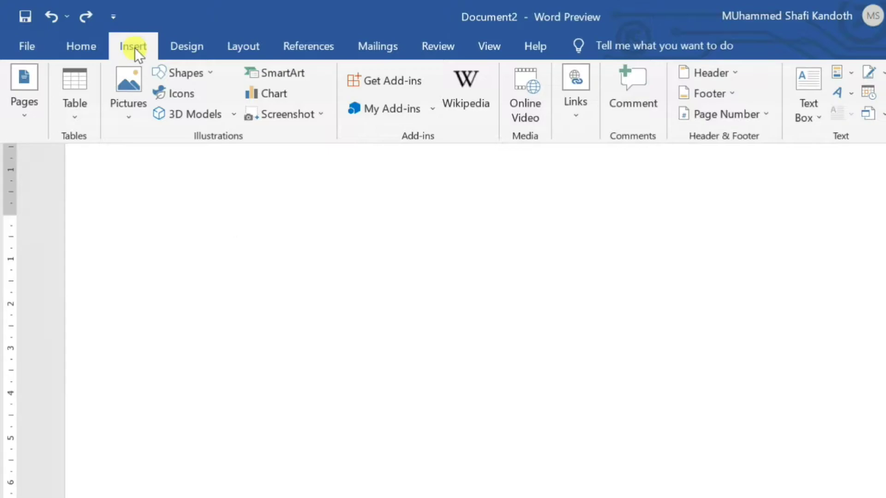
pyautogui.click(74, 84)
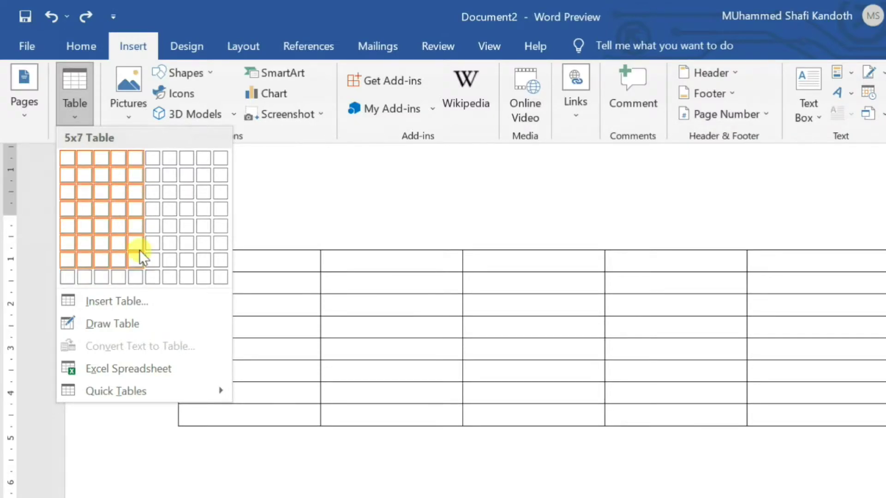
pyautogui.click(139, 275)
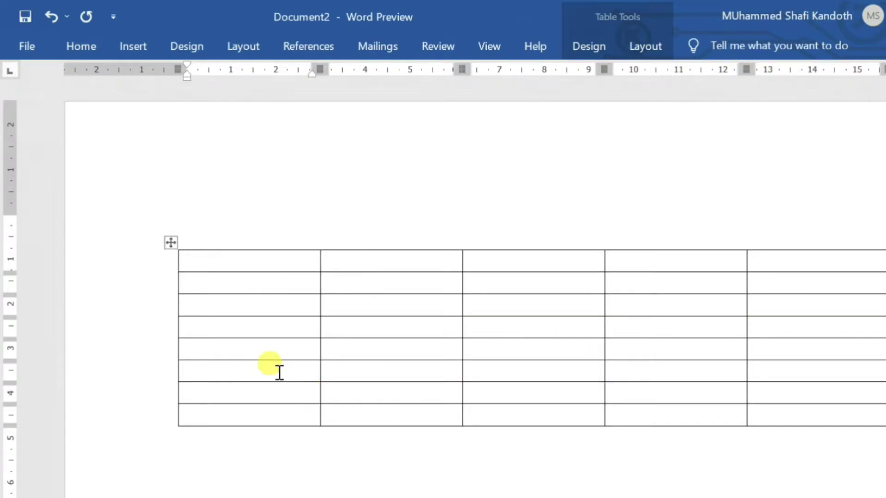
# Step: Add one new row below the table's last row
pyautogui.click(206, 412)
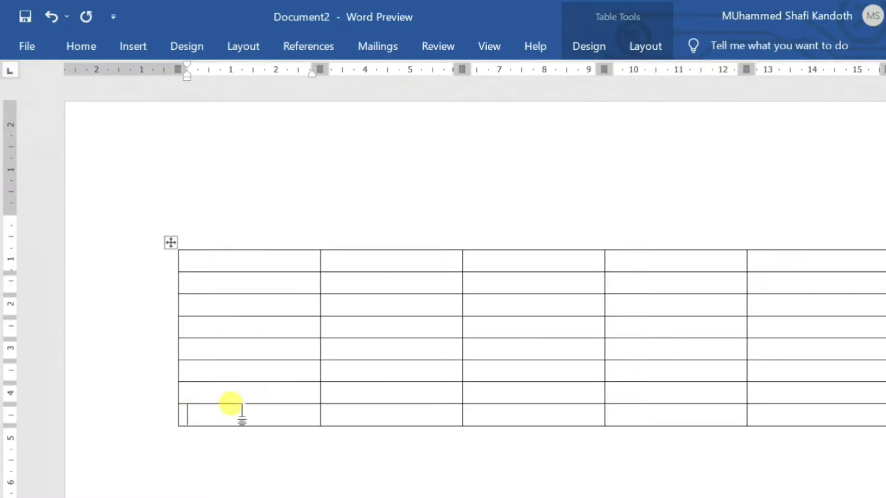
pyautogui.click(638, 48)
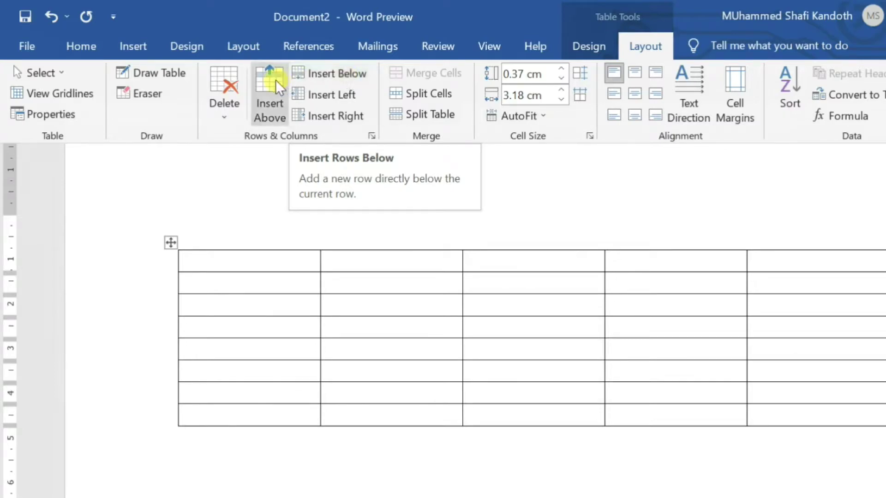
pyautogui.click(336, 74)
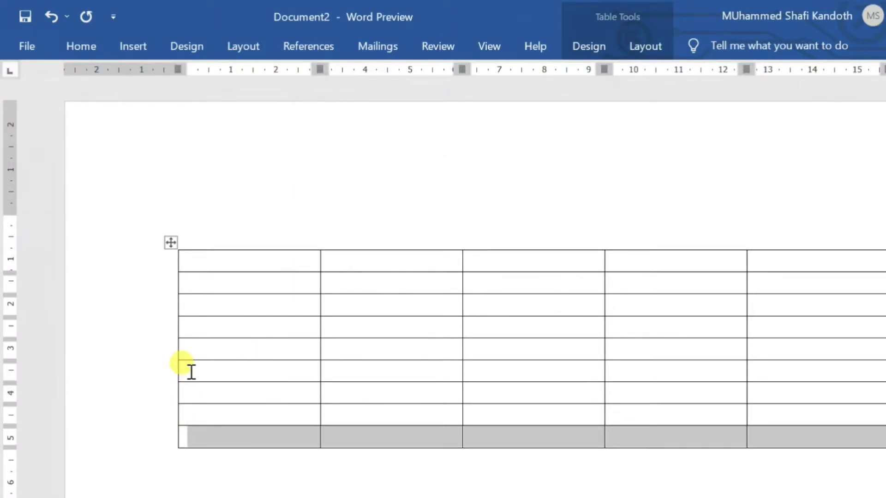
# Step: Insert four more rows below the bottom four rows of the table
pyautogui.moveTo(191, 374); pyautogui.dragTo(800, 439)
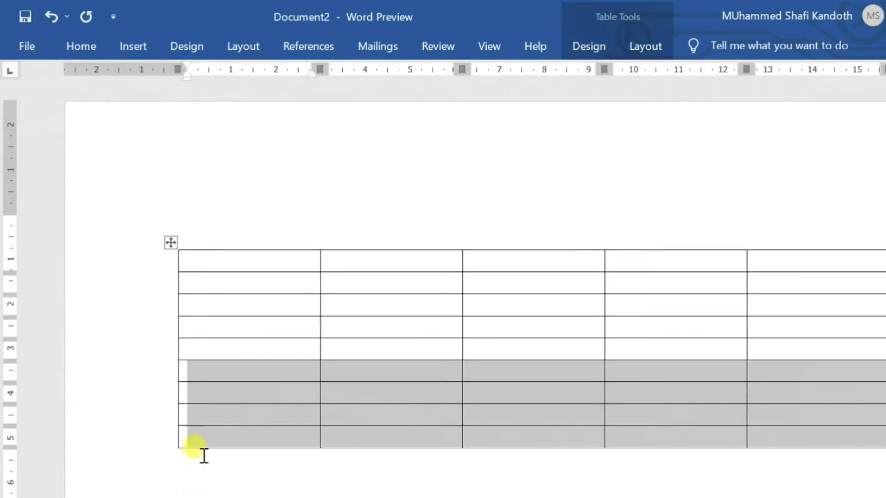
pyautogui.click(639, 44)
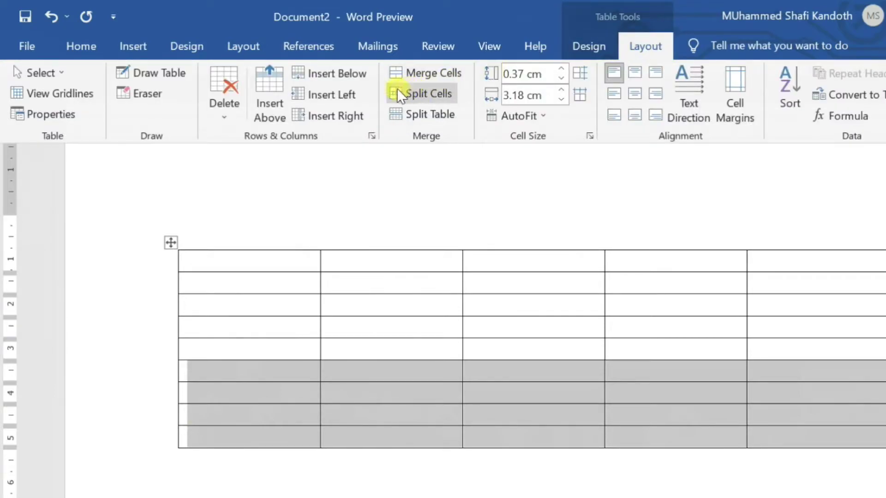
pyautogui.click(314, 75)
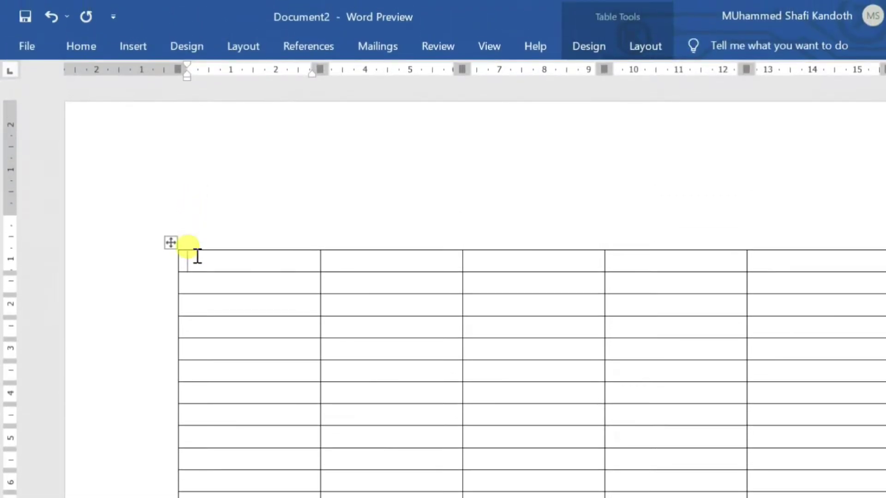
# Step: Apply the Grid Table 4 - Accent 1 style, leaving the Header Row option on
pyautogui.click(590, 48)
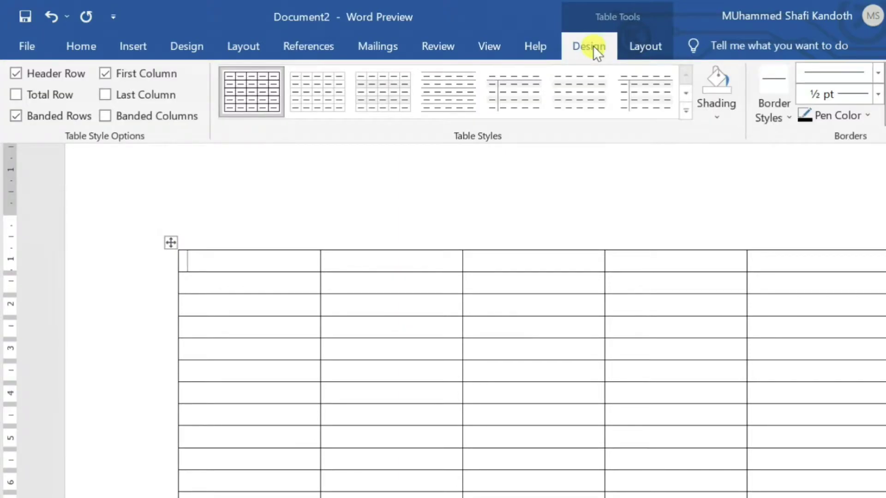
pyautogui.click(685, 109)
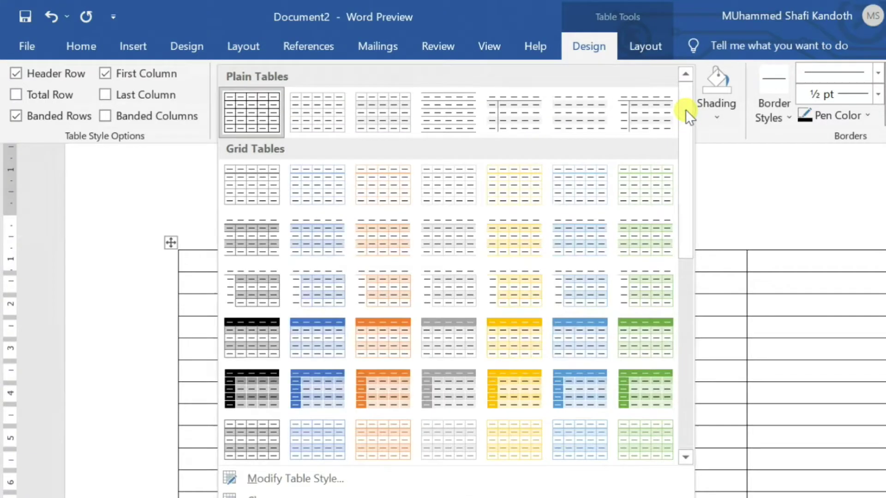
pyautogui.moveTo(686, 137); pyautogui.dragTo(690, 187)
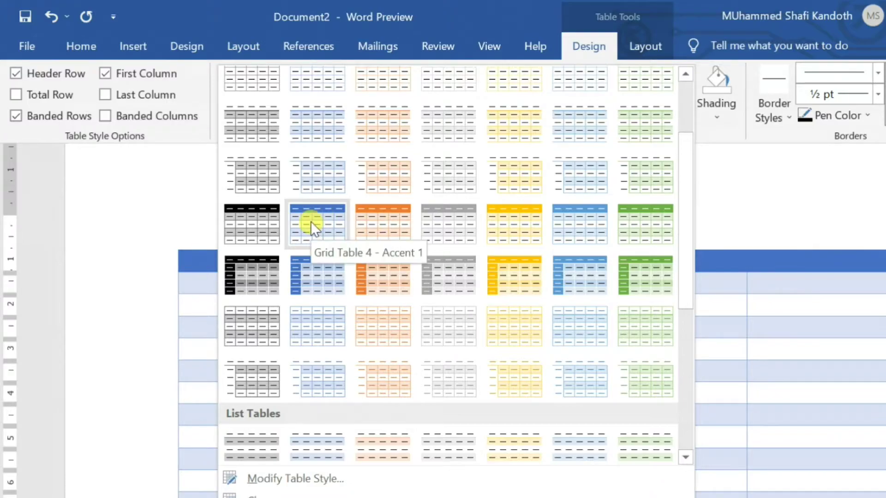
pyautogui.click(311, 222)
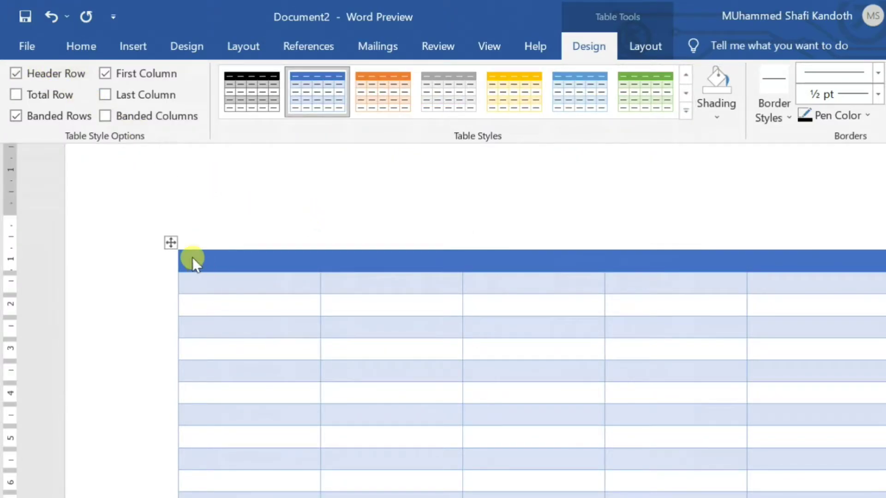
pyautogui.click(16, 73)
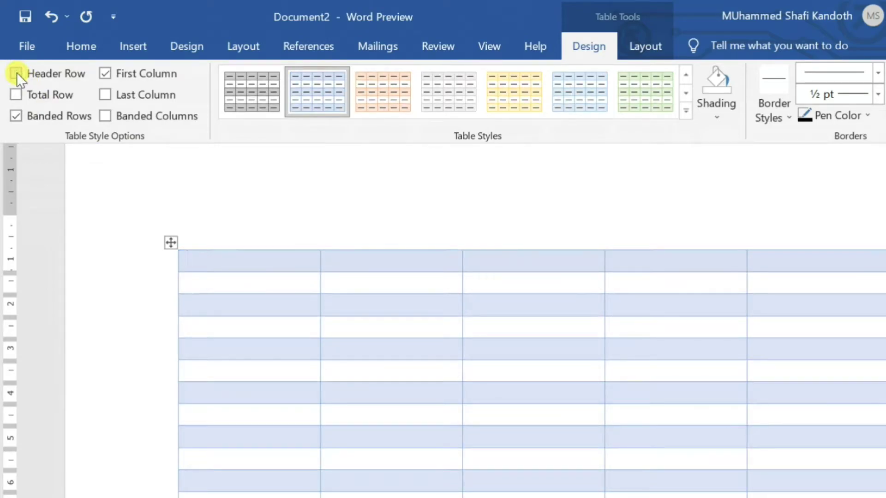
pyautogui.click(17, 73)
pyautogui.click(18, 73)
pyautogui.click(18, 73)
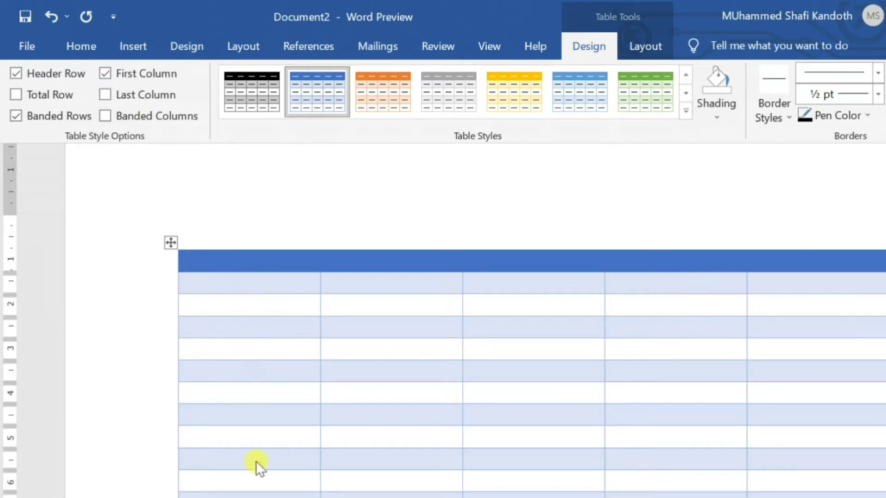
# Step: Turn off First Column shading and settle back on the Grid Table 4 - Accent 1 style
pyautogui.click(687, 111)
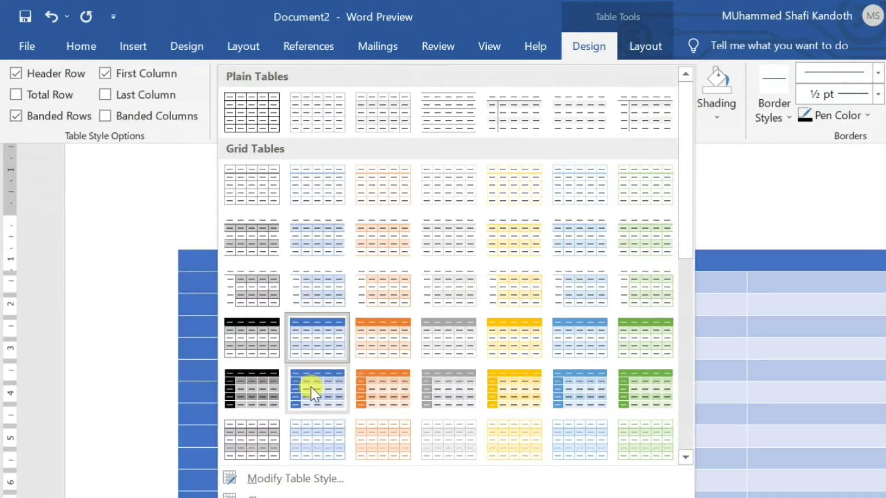
pyautogui.click(311, 386)
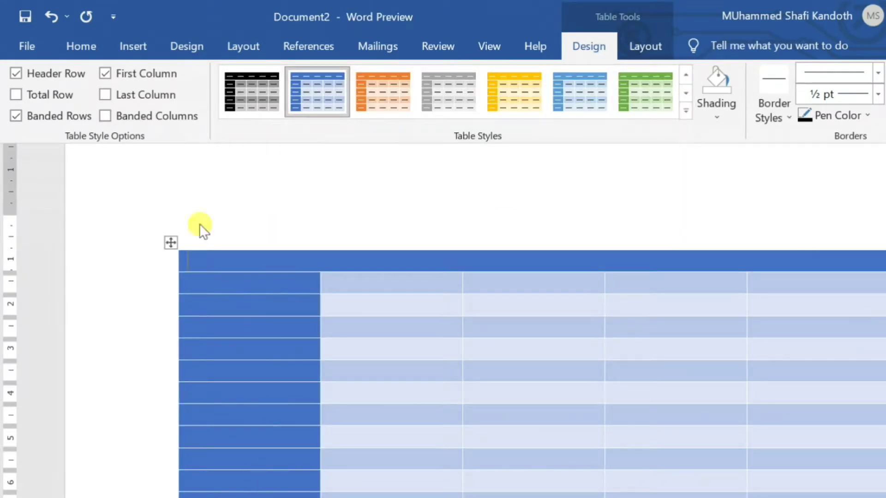
pyautogui.click(106, 73)
pyautogui.click(105, 73)
pyautogui.click(106, 73)
pyautogui.click(105, 73)
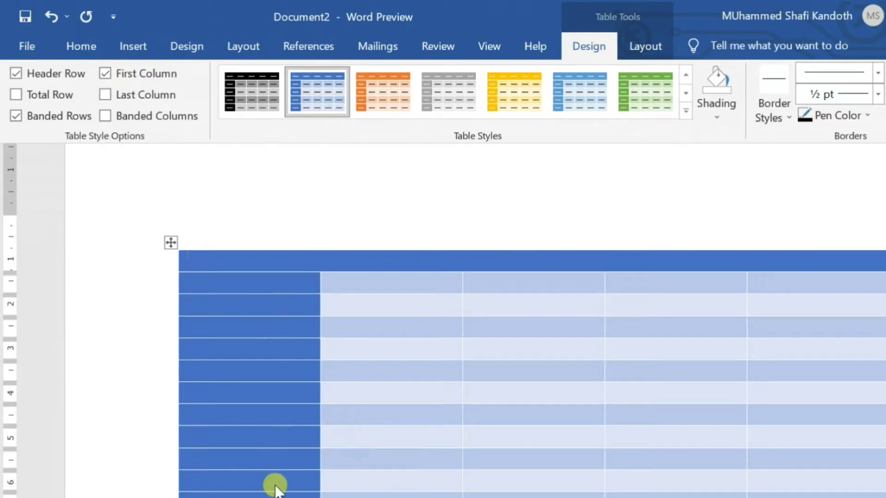
pyautogui.click(104, 71)
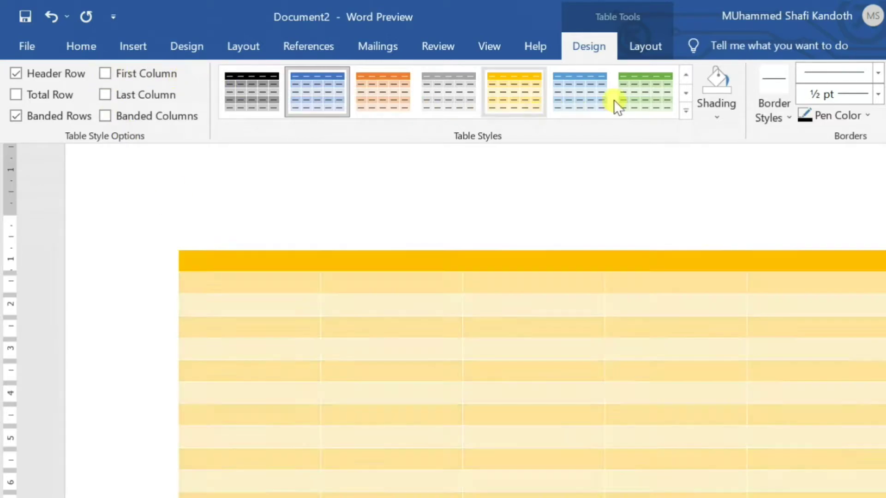
pyautogui.click(685, 76)
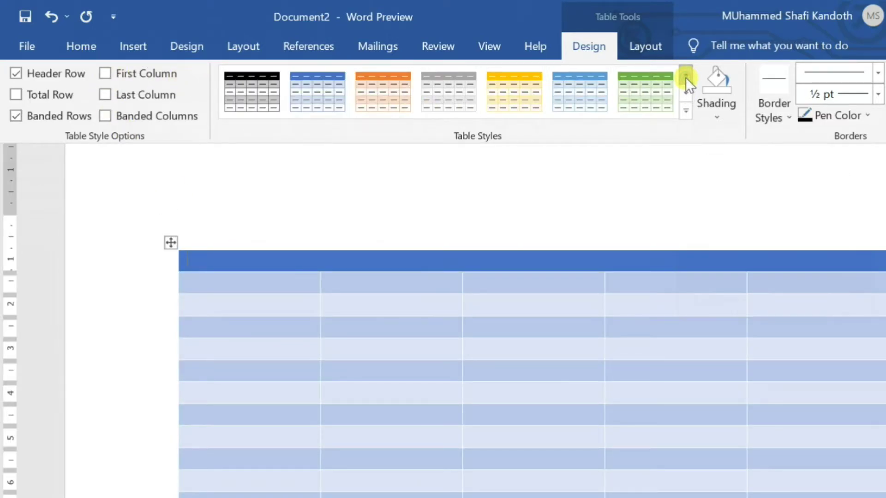
pyautogui.click(315, 99)
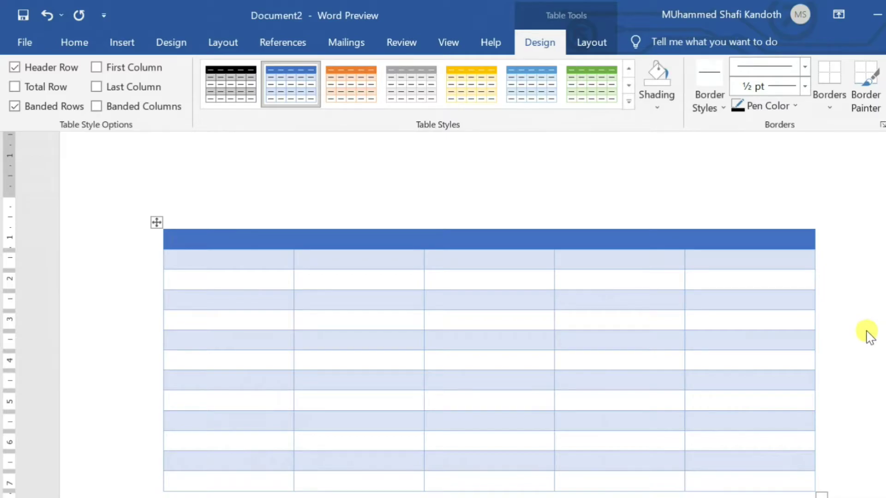
# Step: Type 'Speed' in the first header cell and paste in the land speed record data
pyautogui.press('Escape')
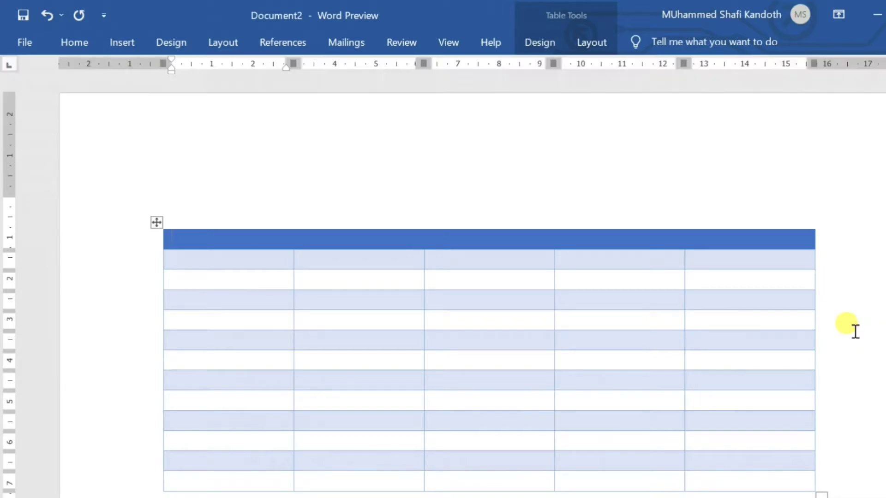
pyautogui.write('Spee')
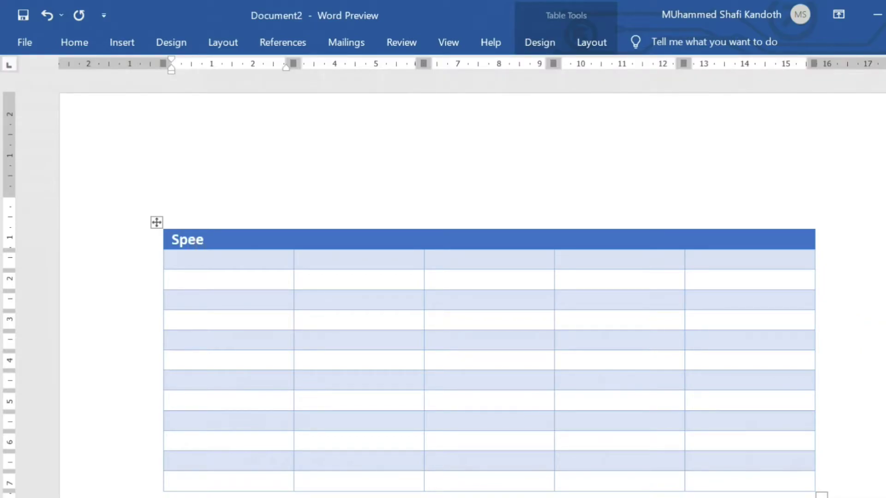
pyautogui.write('d')
pyautogui.hotkey('ctrl', 'v')
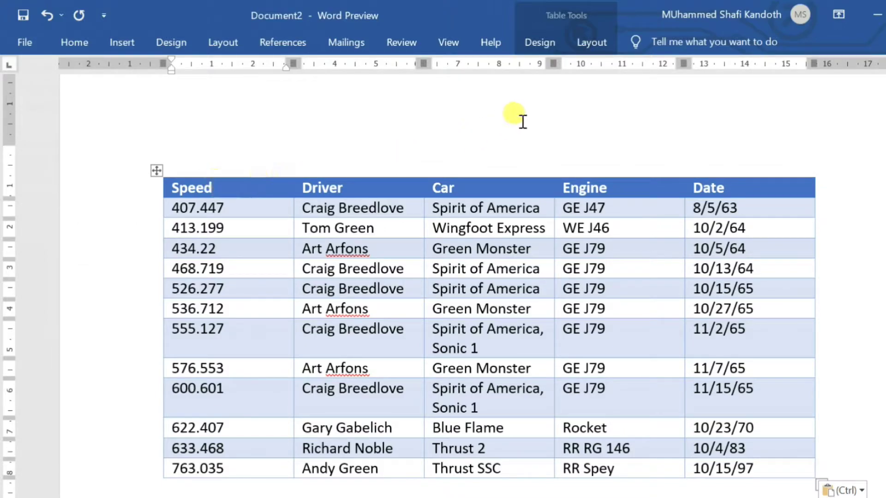
pyautogui.click(595, 42)
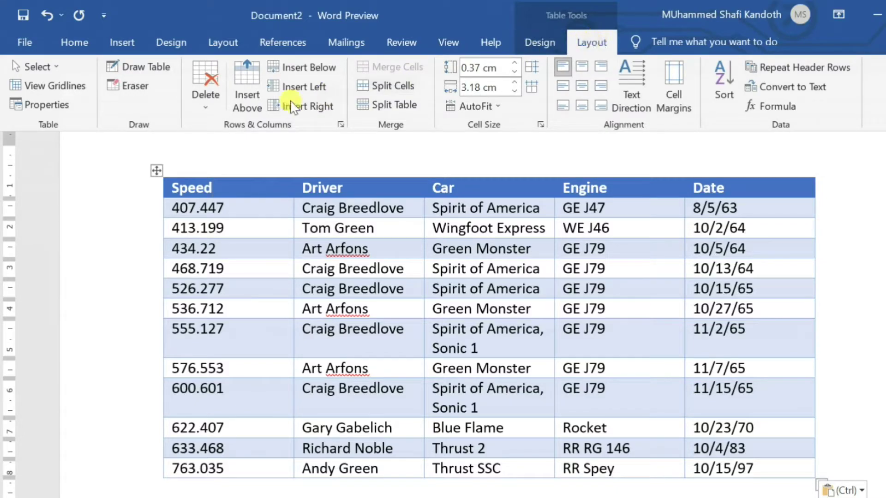
# Step: Lower the Speed column's preferred width to 2.2 cm in Table Properties
pyautogui.click(46, 105)
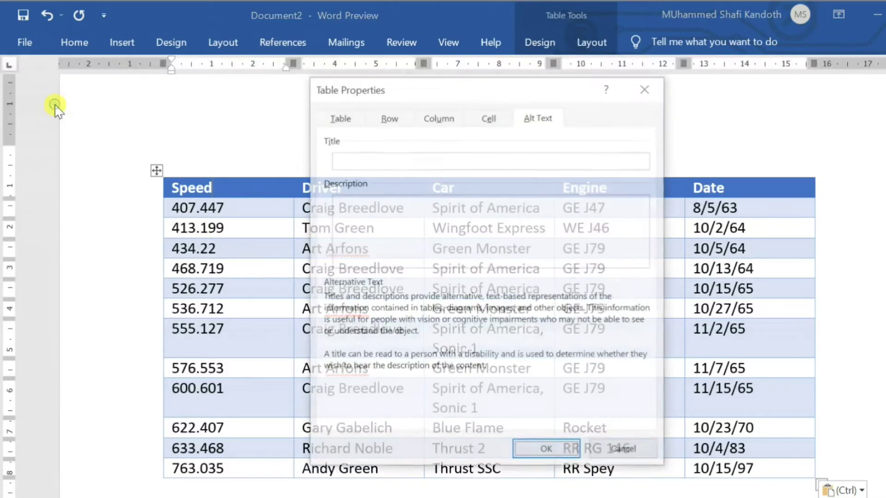
pyautogui.moveTo(434, 87); pyautogui.dragTo(534, 95)
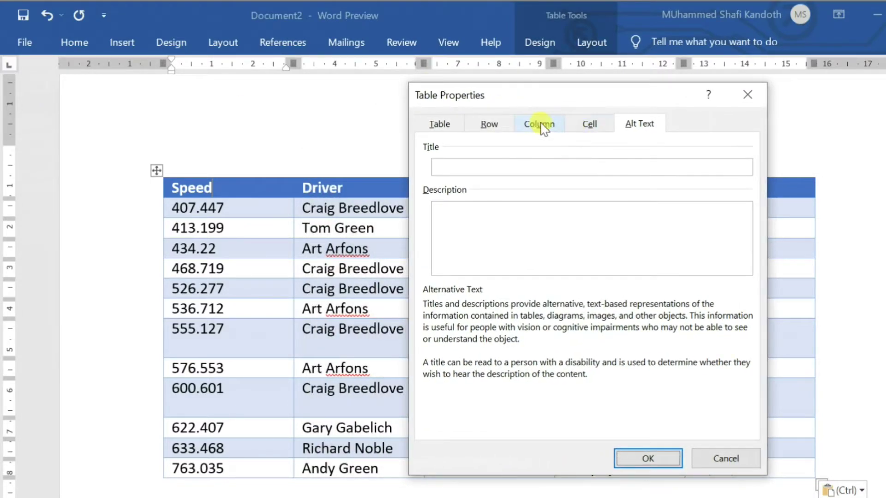
pyautogui.click(539, 124)
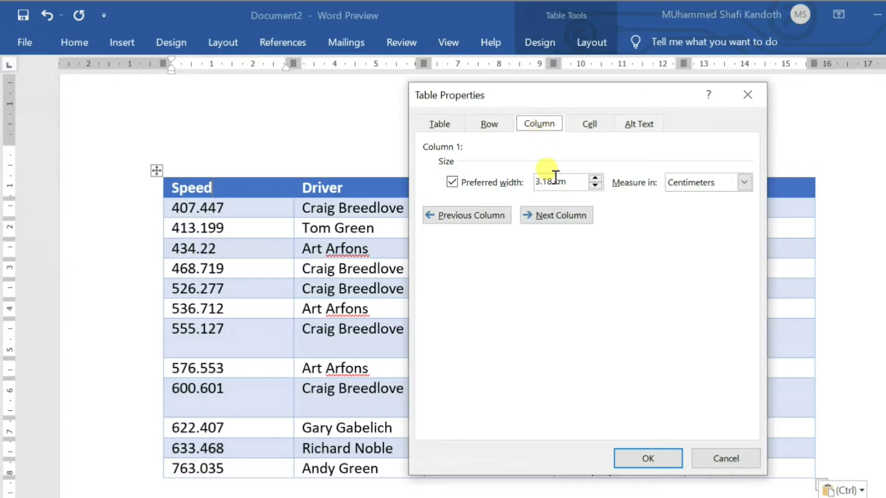
pyautogui.moveTo(552, 181); pyautogui.dragTo(543, 180)
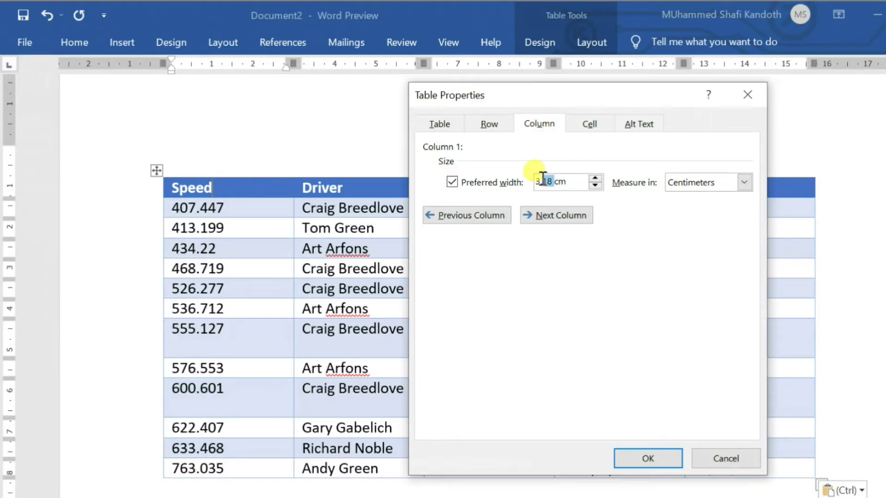
pyautogui.moveTo(587, 102); pyautogui.dragTo(737, 223)
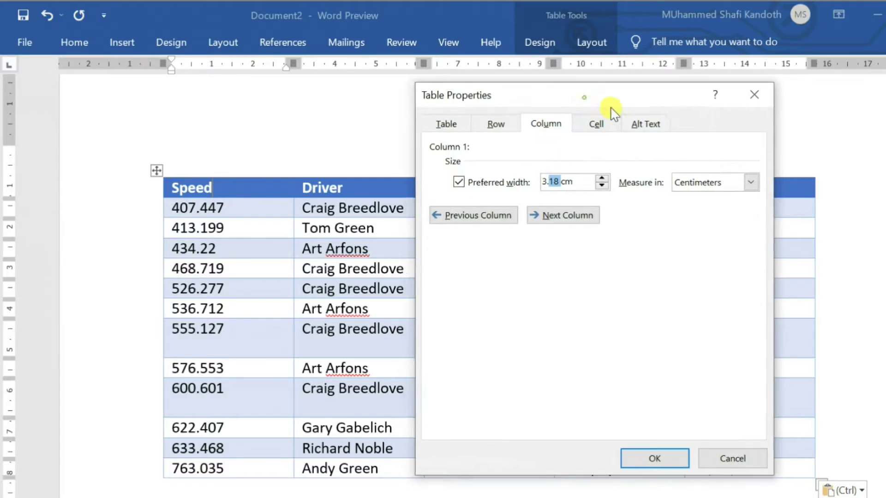
pyautogui.moveTo(694, 199); pyautogui.dragTo(738, 142)
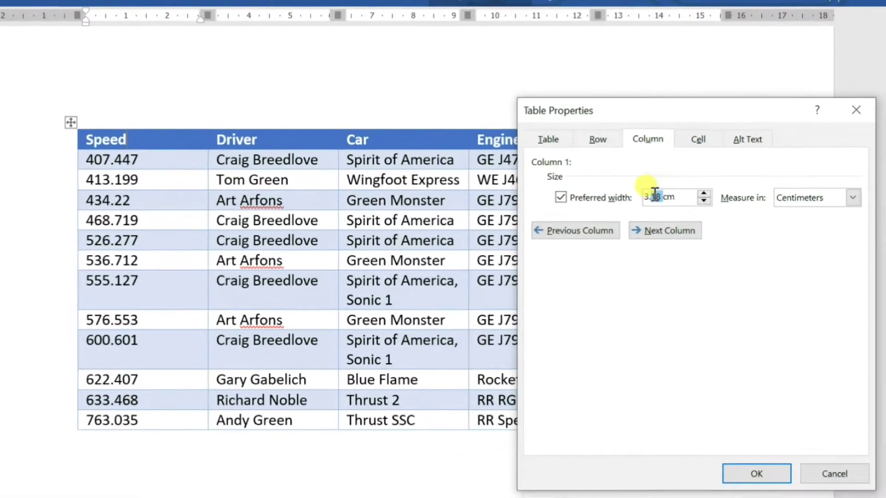
pyautogui.click(698, 222)
pyautogui.click(700, 199)
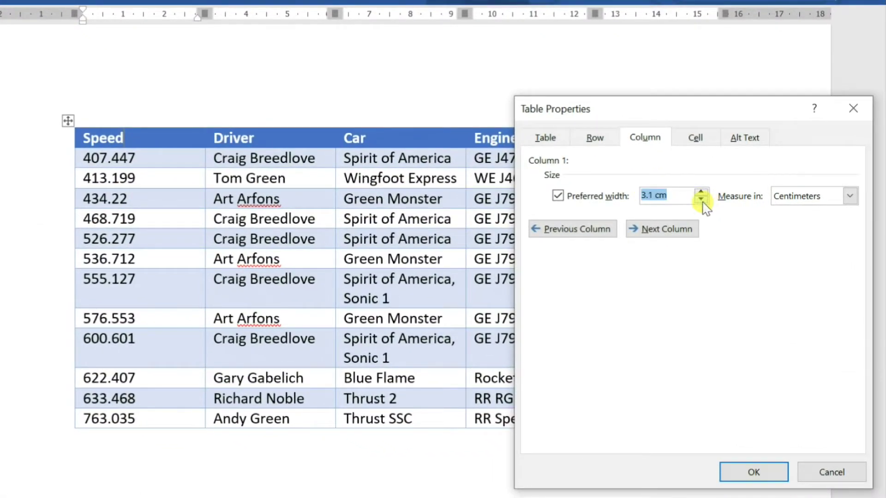
pyautogui.click(700, 199)
pyautogui.click(700, 200)
pyautogui.click(700, 199)
pyautogui.click(700, 200)
pyautogui.click(701, 199)
pyautogui.click(701, 199)
pyautogui.click(700, 199)
pyautogui.click(701, 200)
pyautogui.click(700, 199)
pyautogui.click(700, 199)
pyautogui.click(734, 465)
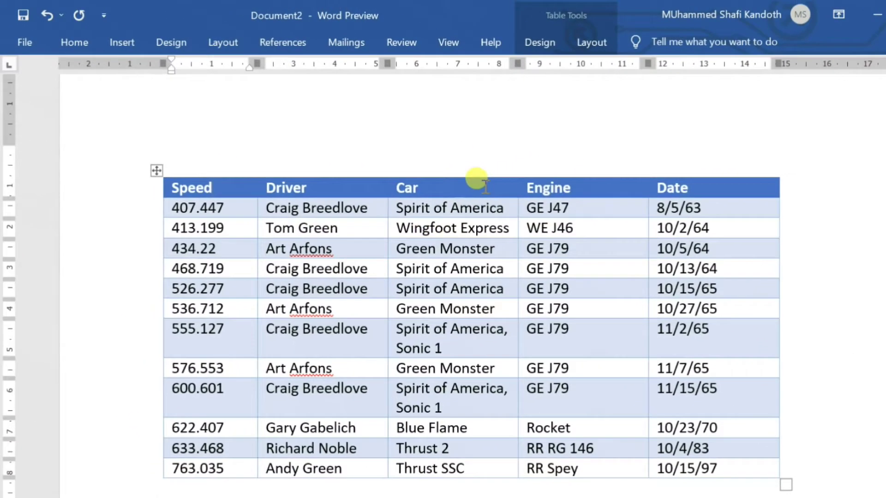
# Step: Narrow the Speed column further, to a 1.2 cm preferred width
pyautogui.click(587, 46)
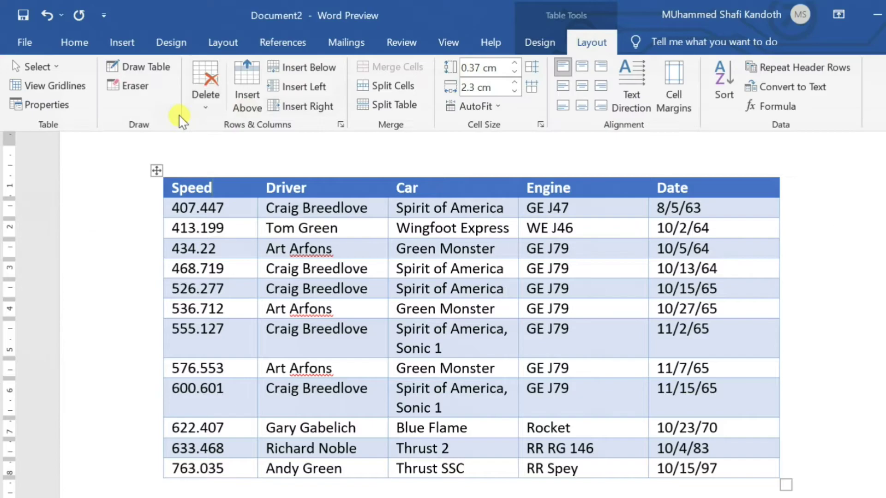
pyautogui.click(37, 103)
pyautogui.moveTo(467, 101); pyautogui.dragTo(668, 136)
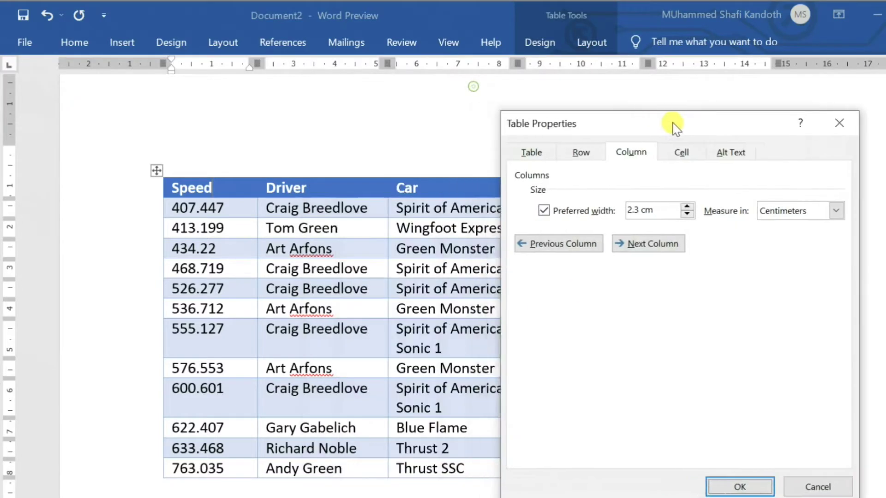
pyautogui.click(695, 213)
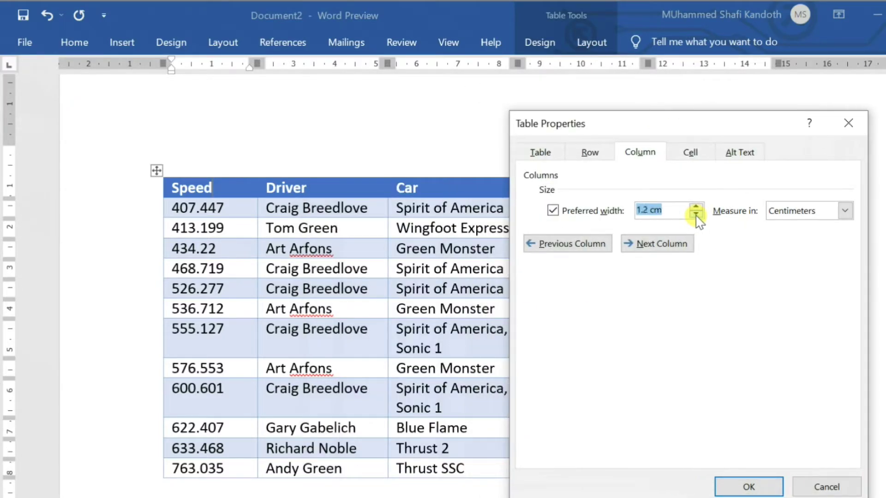
pyautogui.click(733, 485)
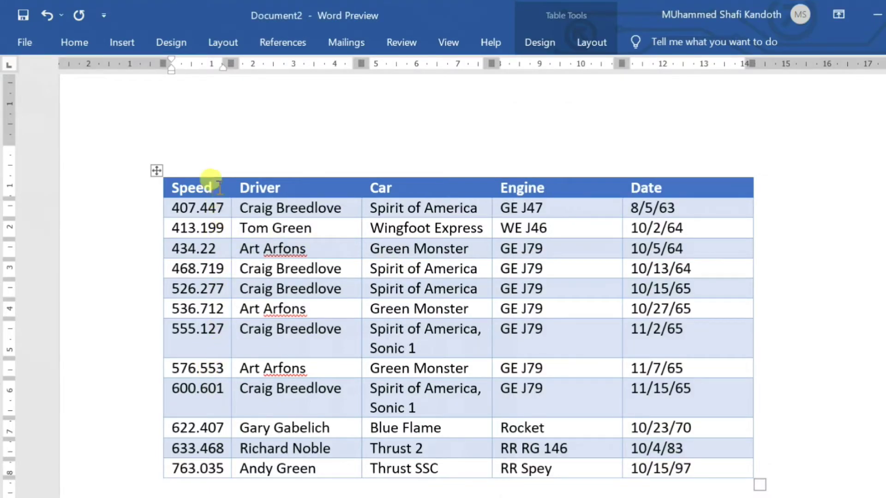
pyautogui.click(156, 170)
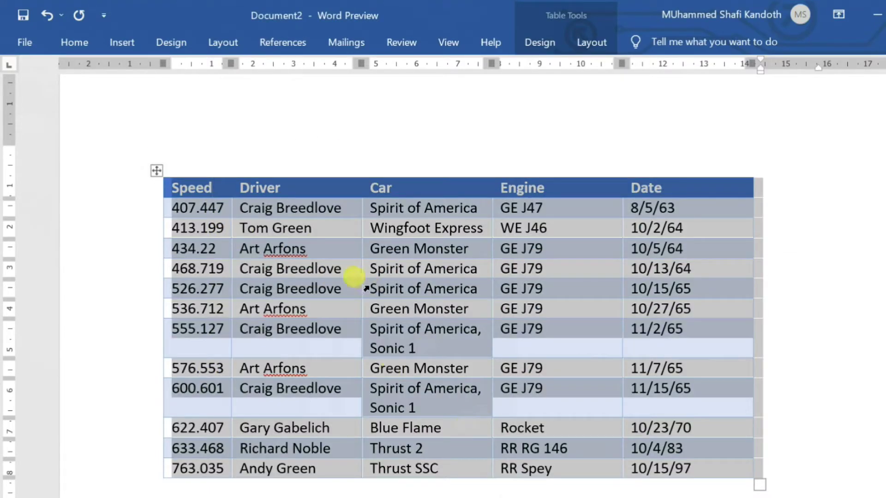
pyautogui.click(591, 42)
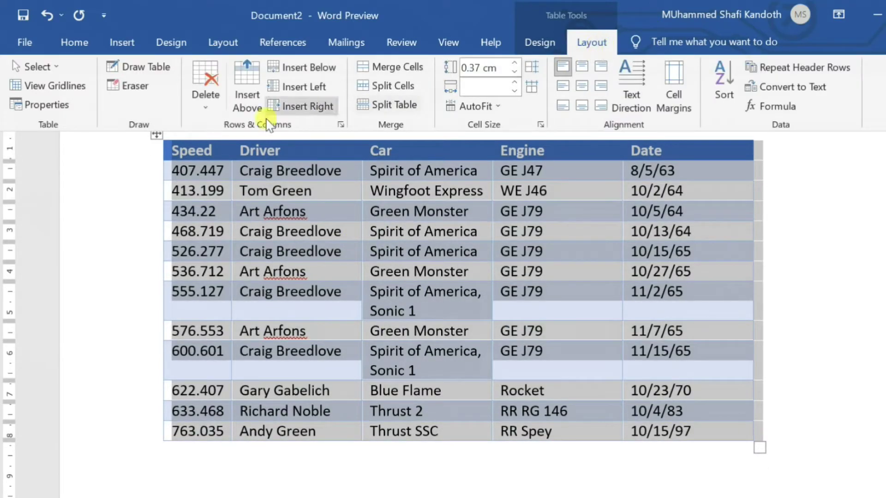
pyautogui.click(44, 103)
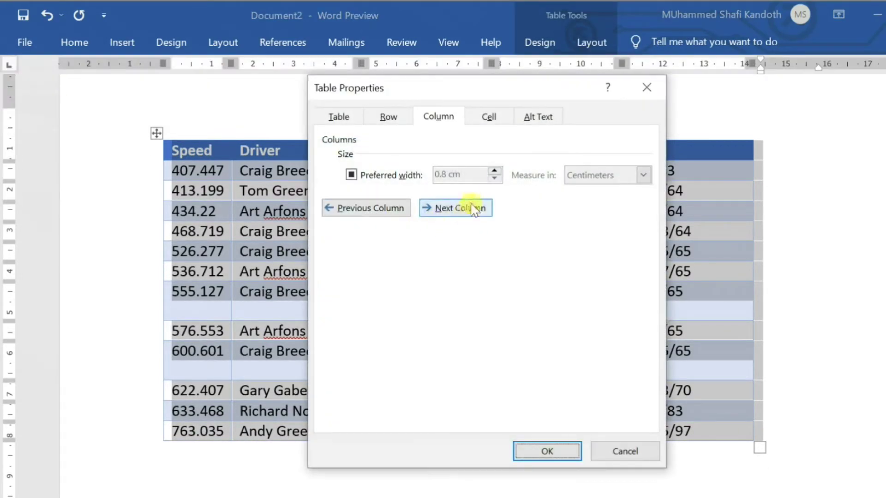
pyautogui.click(351, 175)
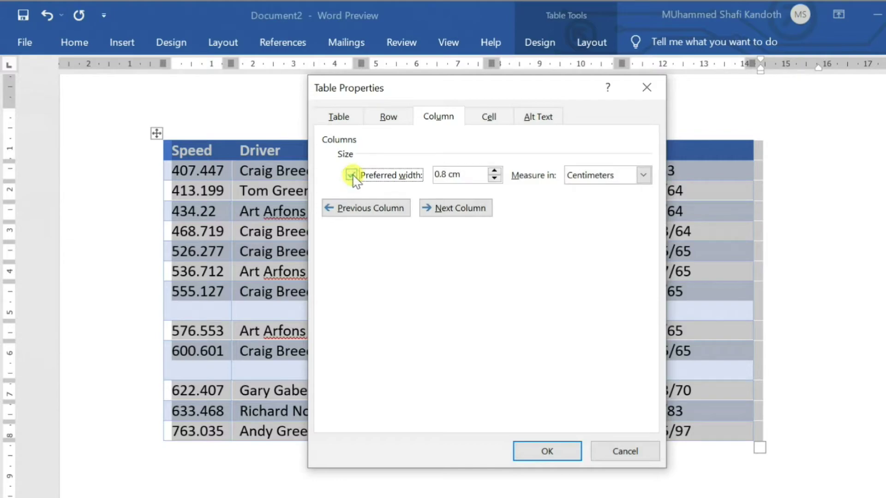
pyautogui.click(494, 171)
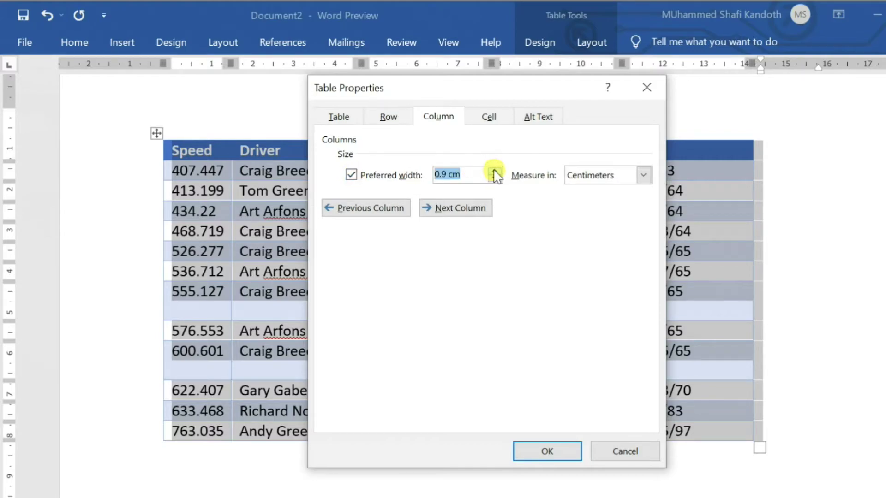
pyautogui.click(494, 171)
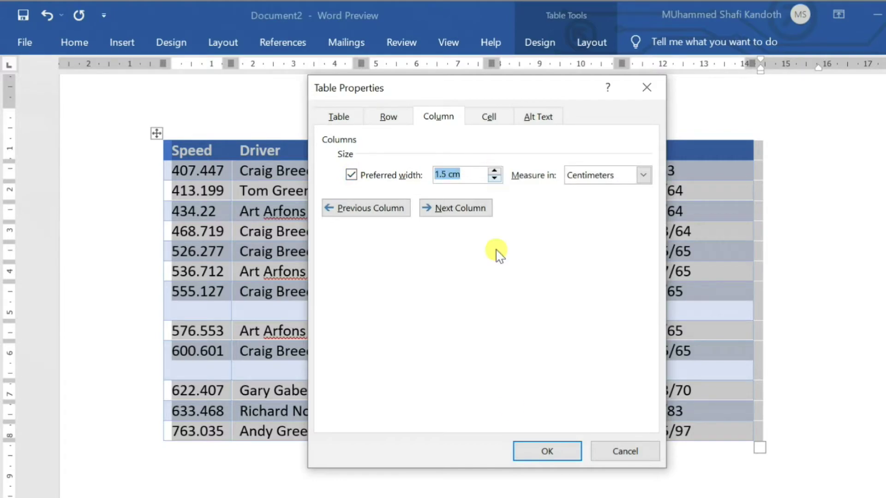
pyautogui.click(540, 449)
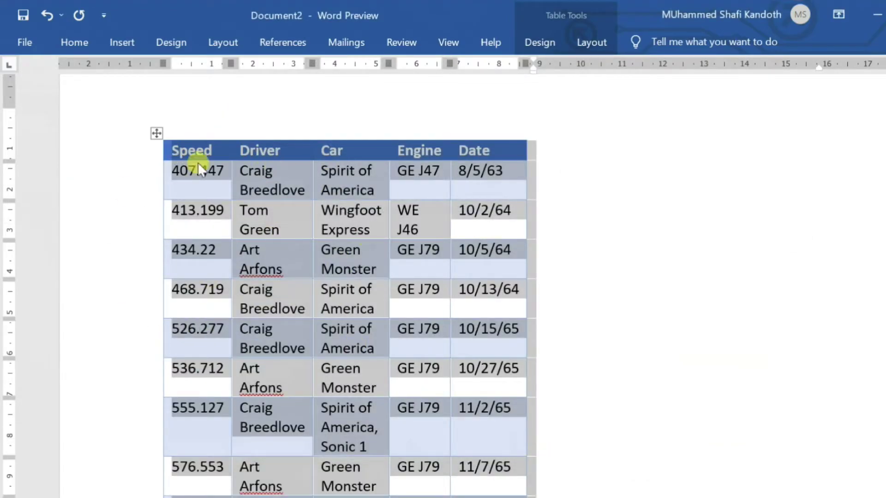
pyautogui.hotkey('ctrl', 'z')
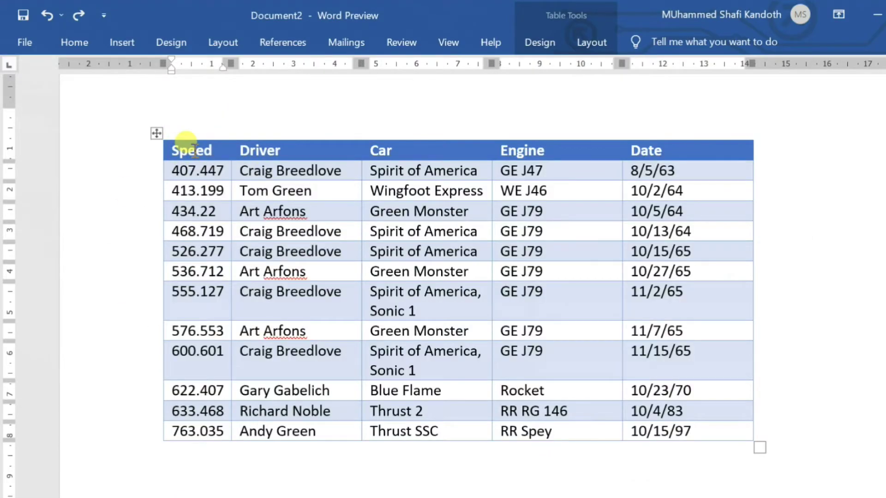
pyautogui.scroll(-1, 198, 148)
pyautogui.click(241, 127)
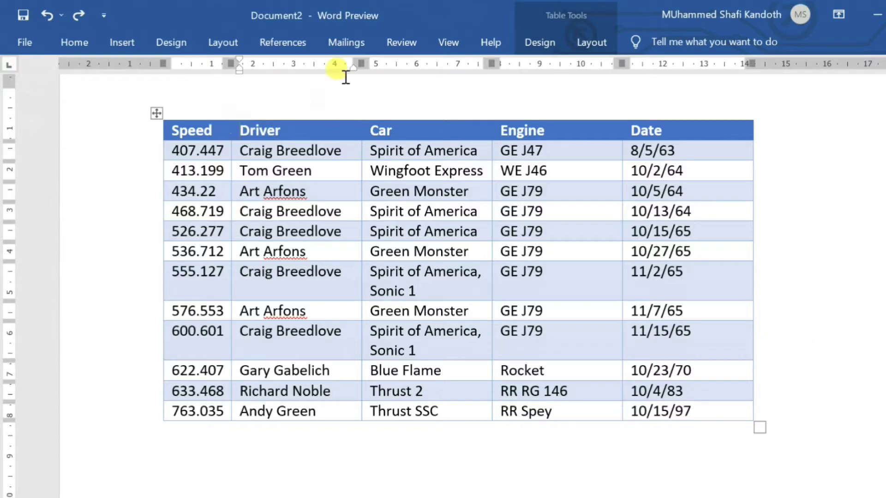
# Step: Drag the ruler's column markers to widen the Driver and Car columns and narrow Engine
pyautogui.moveTo(353, 61)
pyautogui.mouseDown()
pyautogui.moveTo(416, 70)
pyautogui.moveTo(332, 65)
pyautogui.moveTo(400, 79)
pyautogui.moveTo(367, 64)
pyautogui.mouseUp()
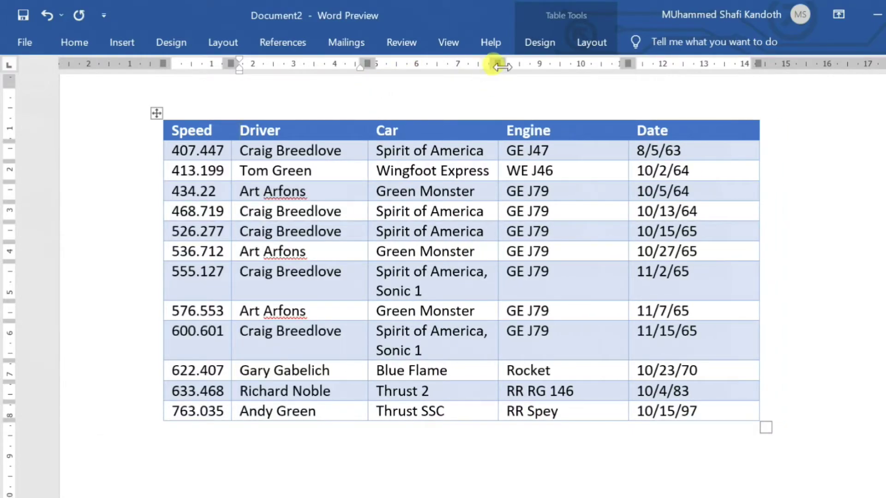
pyautogui.moveTo(496, 66); pyautogui.dragTo(521, 64)
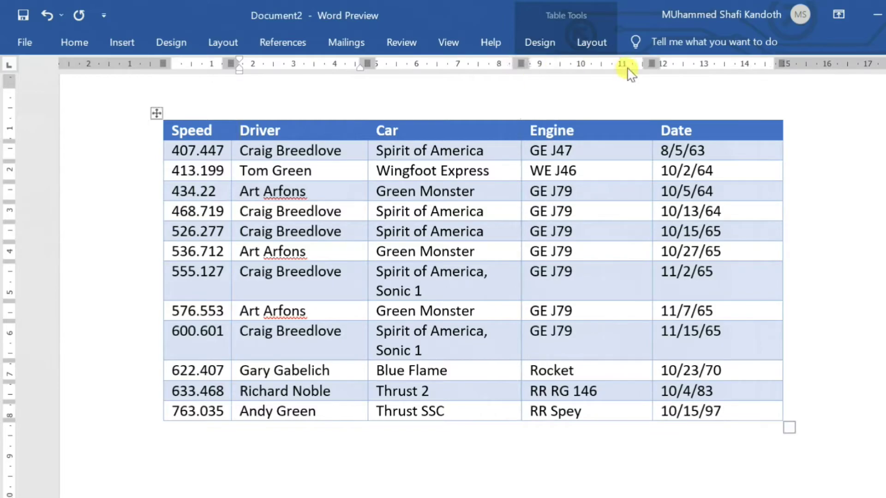
pyautogui.moveTo(652, 64)
pyautogui.mouseDown()
pyautogui.moveTo(590, 67)
pyautogui.moveTo(620, 69)
pyautogui.moveTo(599, 69)
pyautogui.mouseUp()
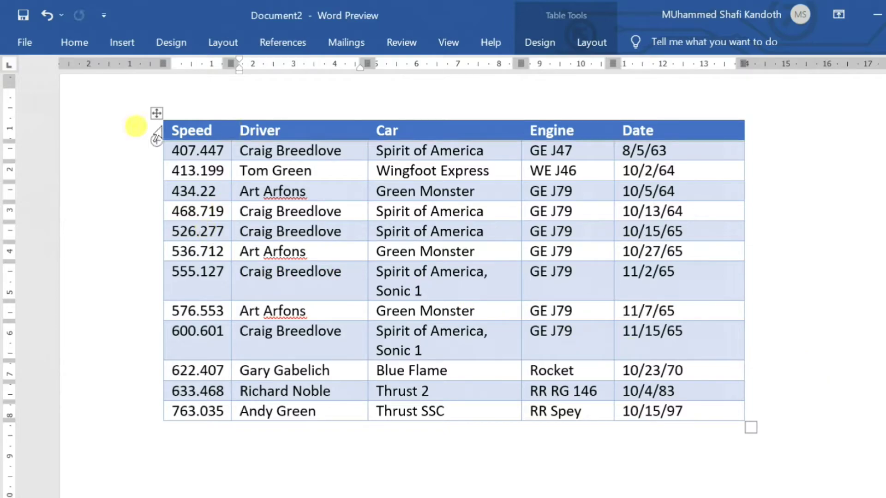
# Step: Select the whole table and adjust its row height, ending at 0.6 cm
pyautogui.click(156, 112)
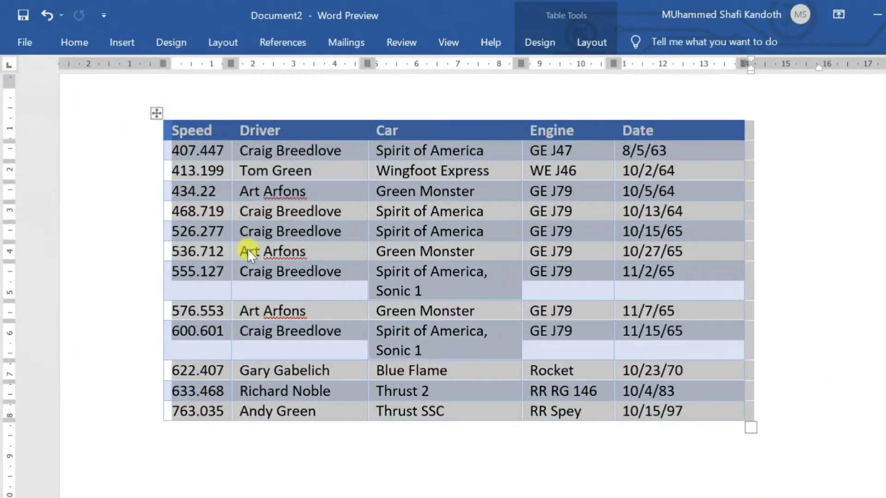
pyautogui.click(591, 43)
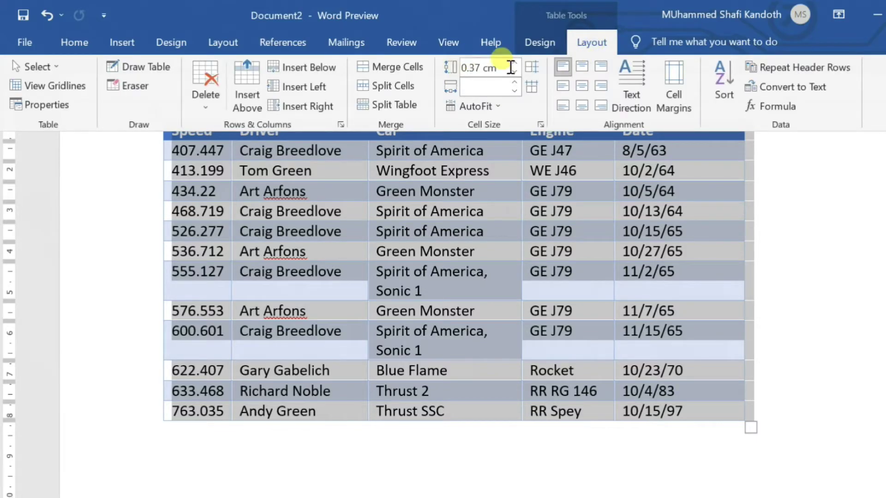
pyautogui.click(515, 63)
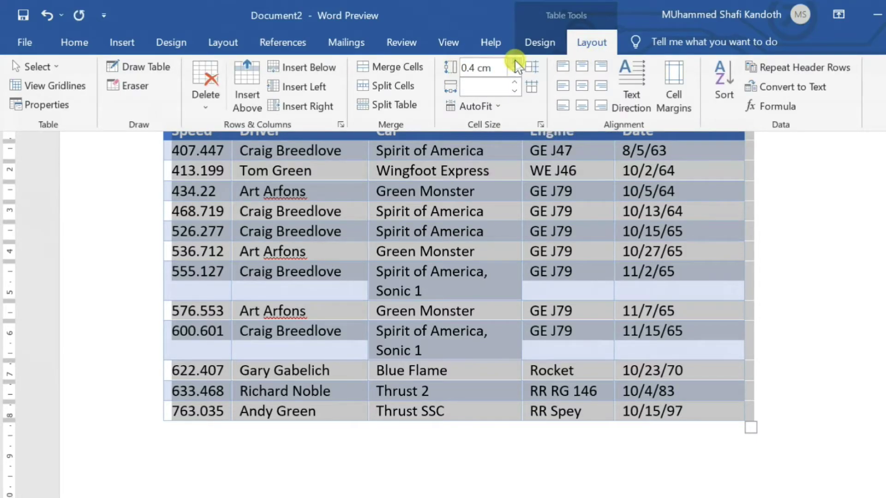
pyautogui.click(514, 63)
pyautogui.click(515, 63)
pyautogui.click(514, 63)
pyautogui.click(515, 72)
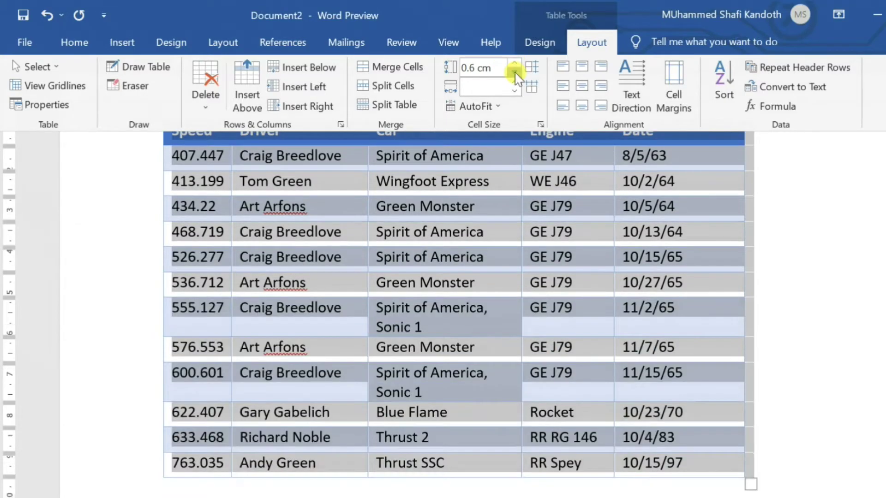
pyautogui.click(515, 72)
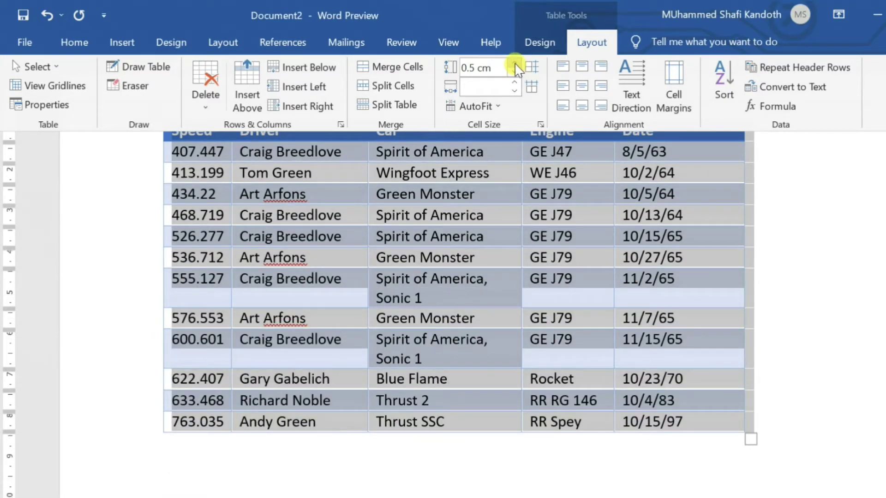
pyautogui.click(515, 63)
pyautogui.click(515, 64)
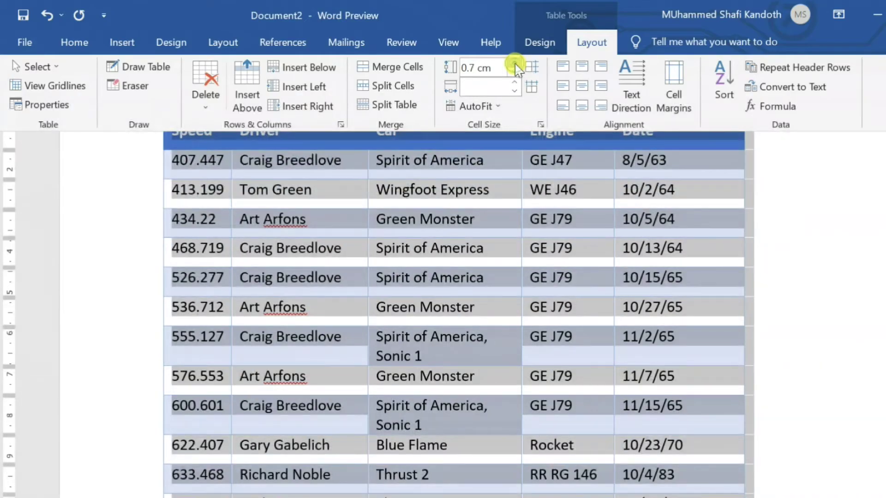
pyautogui.click(514, 74)
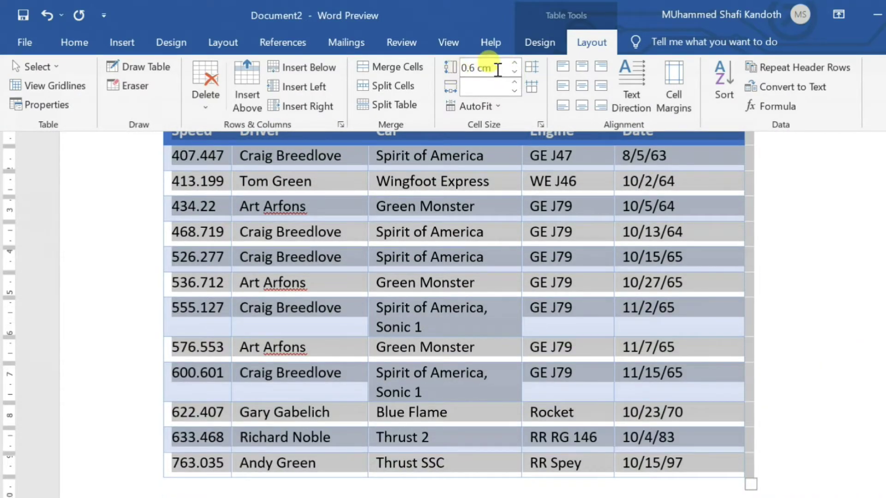
# Step: Set the rows' specified height to 0.7 cm on the Row tab of Table Properties
pyautogui.click(515, 74)
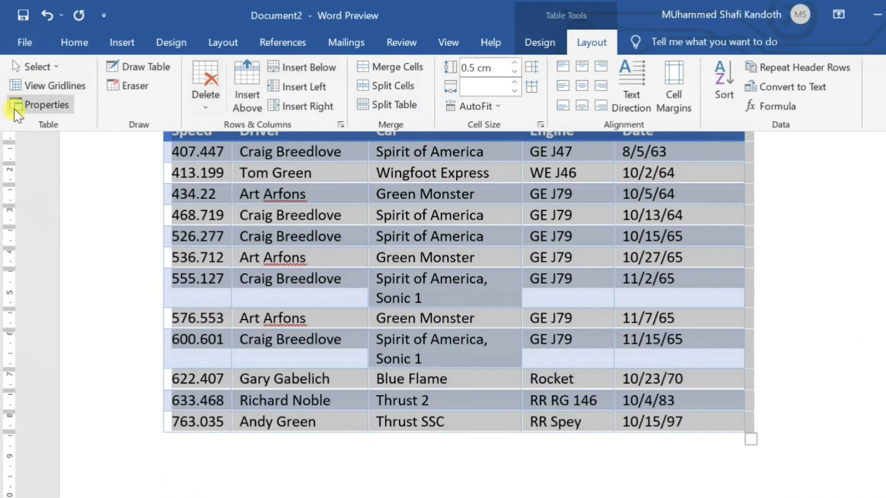
pyautogui.click(54, 105)
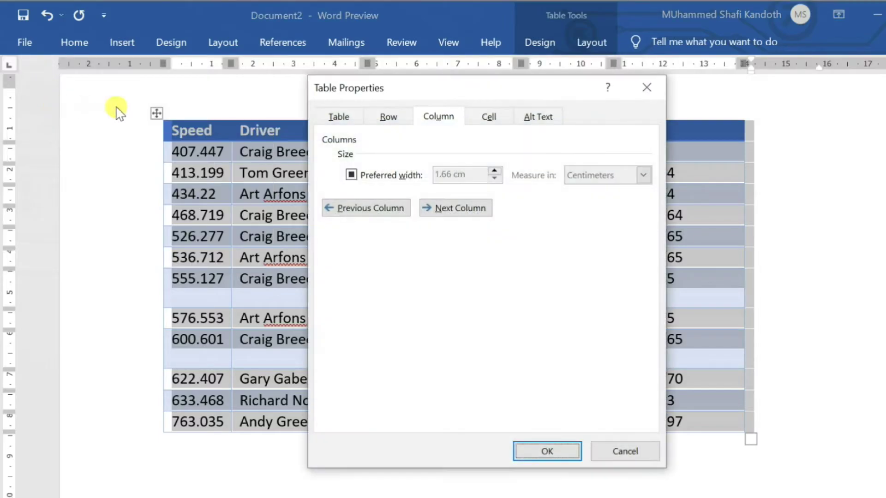
pyautogui.click(389, 117)
pyautogui.click(488, 178)
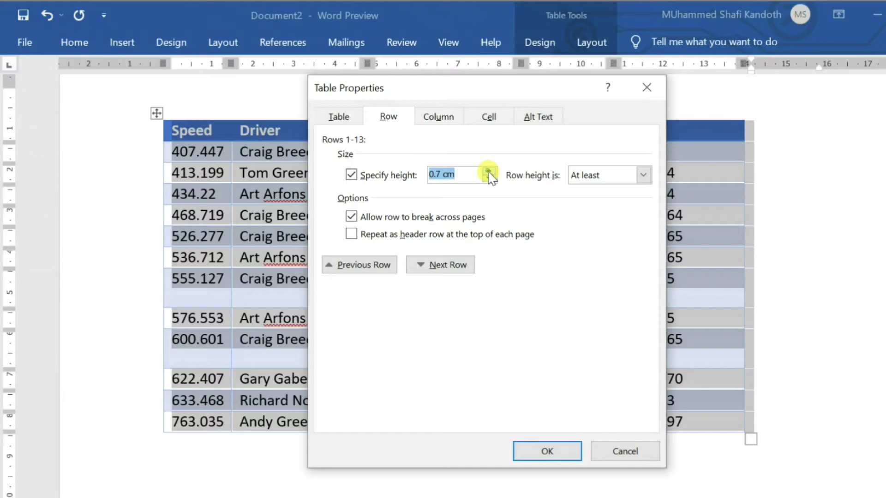
pyautogui.click(546, 450)
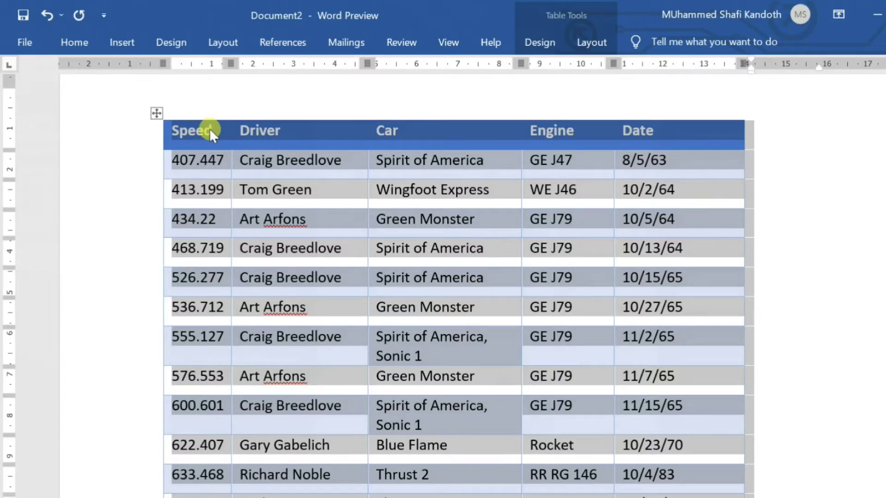
pyautogui.click(208, 160)
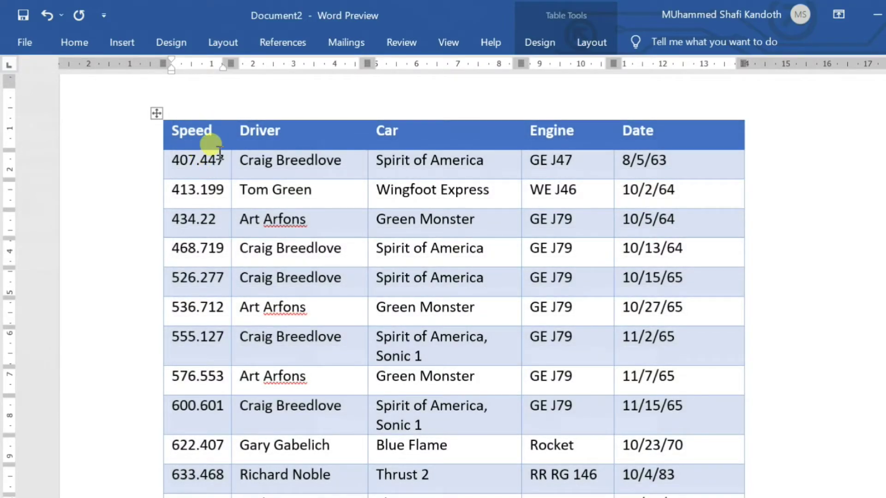
pyautogui.scroll(-2, 216, 150)
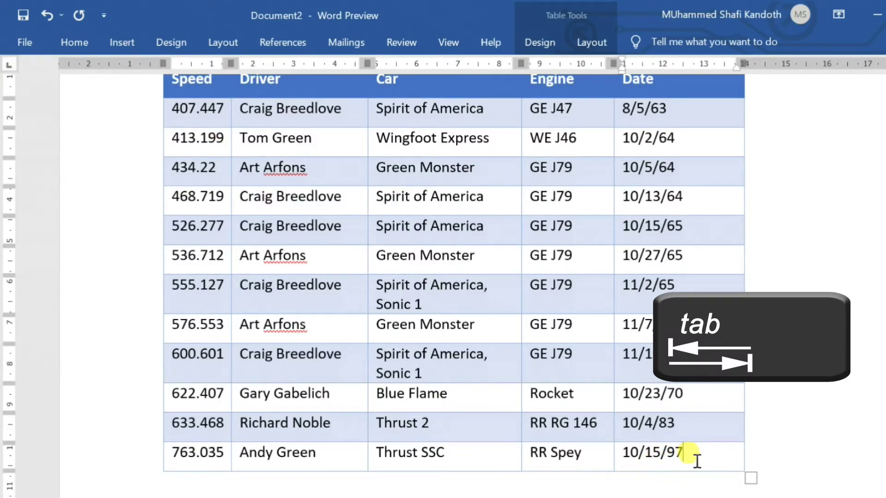
# Step: Append two empty rows below the Thrust SSC record by tabbing from the last cell
pyautogui.press('Tab')
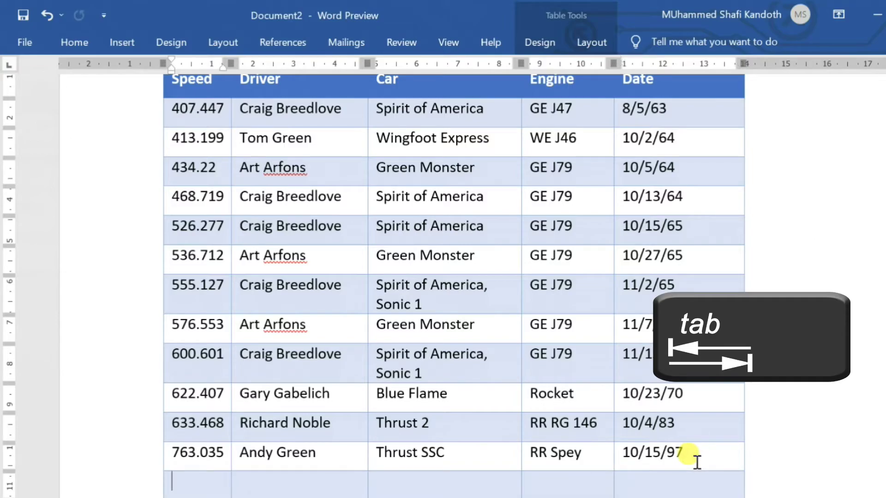
pyautogui.click(674, 479)
pyautogui.press('Tab')
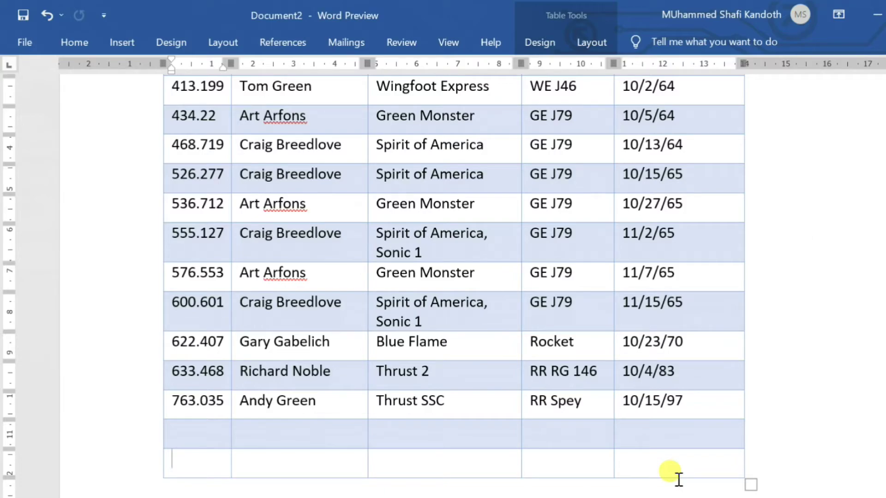
# Step: Delete the two empty bottom rows using Layout > Delete > Delete Rows
pyautogui.click(184, 430)
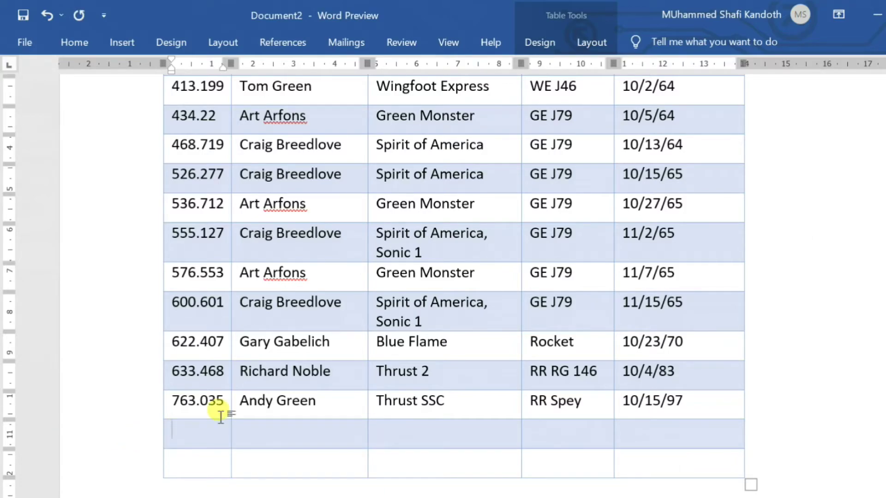
pyautogui.click(587, 41)
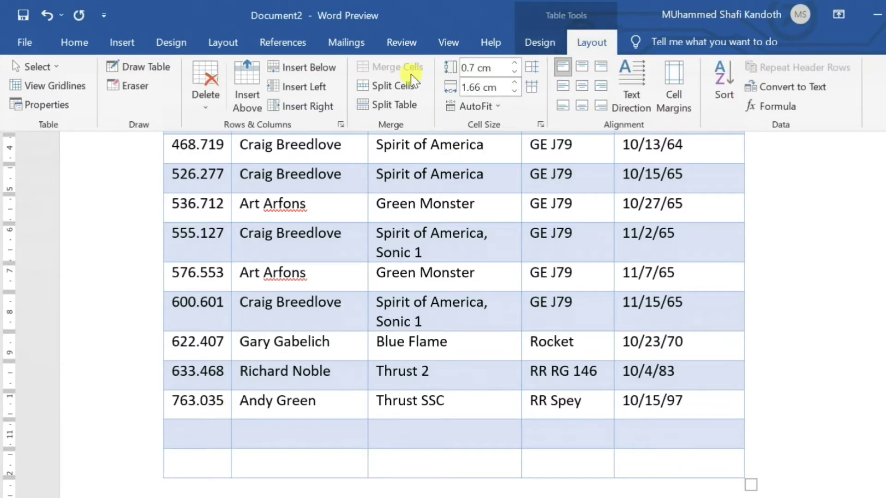
pyautogui.click(207, 110)
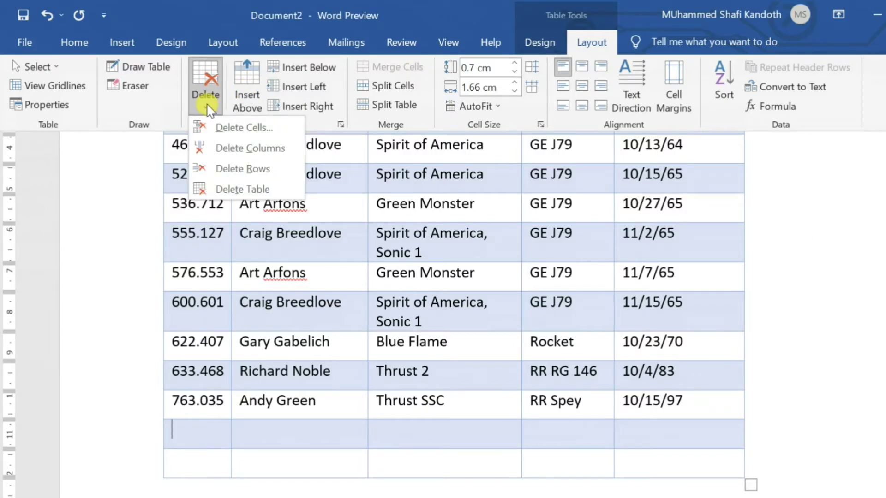
pyautogui.click(247, 170)
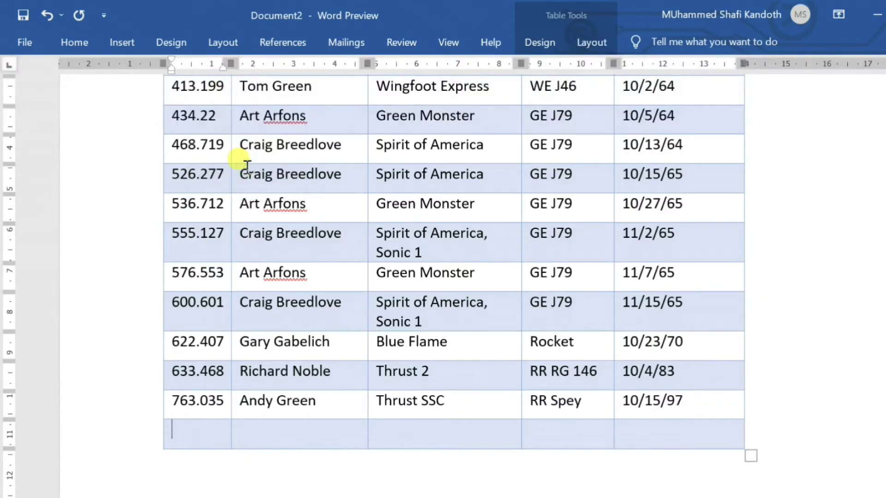
pyautogui.moveTo(180, 431); pyautogui.dragTo(637, 431)
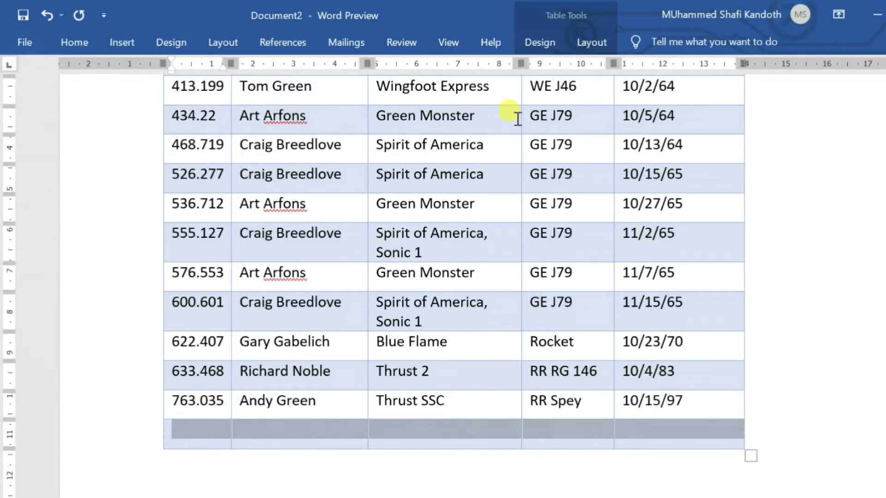
pyautogui.click(592, 42)
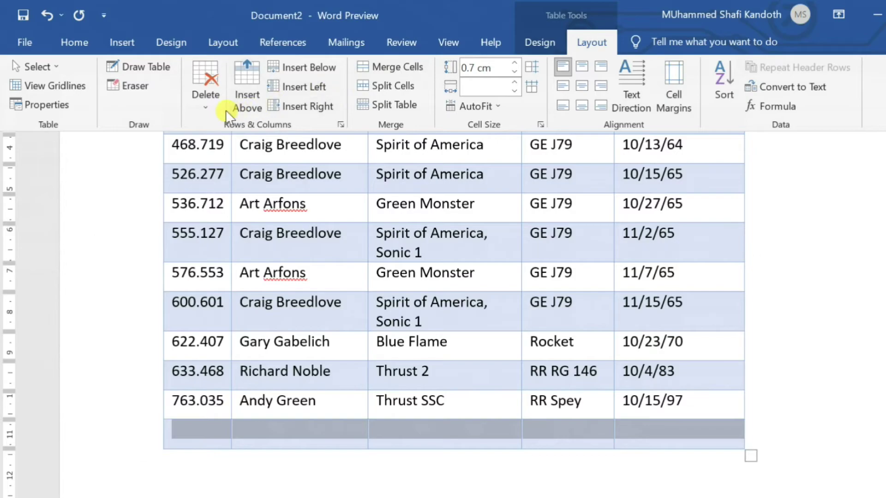
pyautogui.click(203, 111)
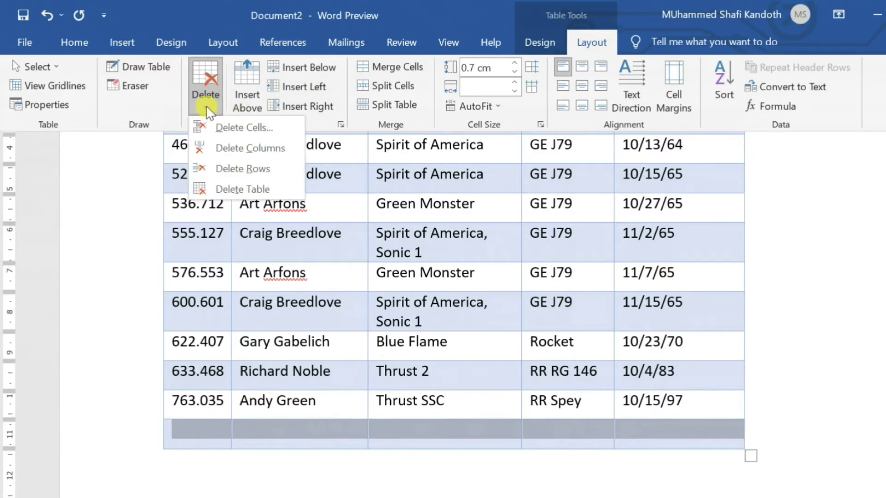
pyautogui.click(225, 171)
pyautogui.scroll(3, 346, 180)
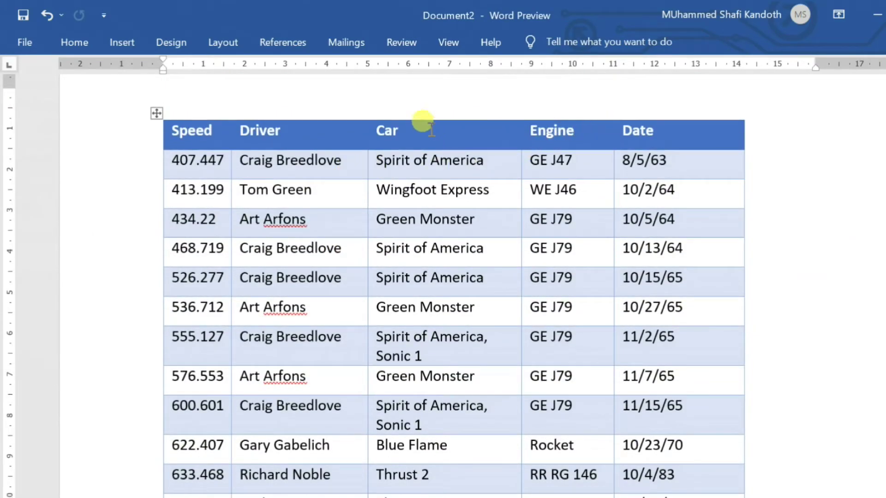
pyautogui.click(394, 132)
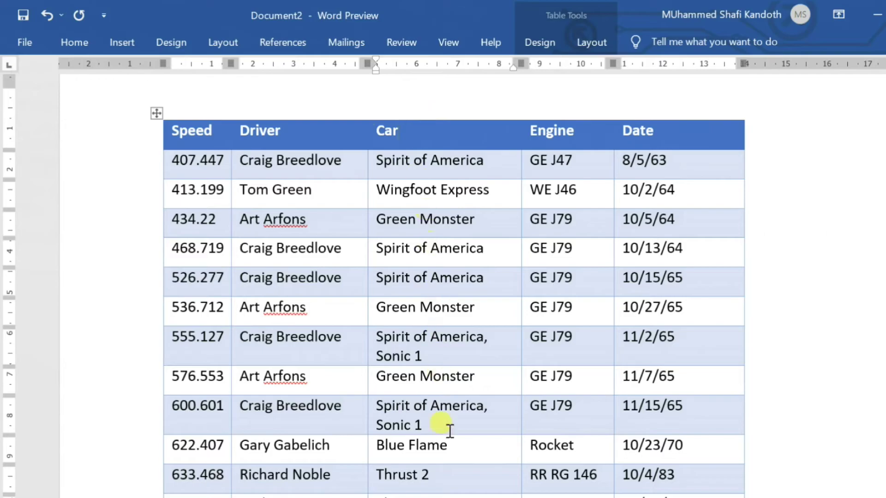
pyautogui.click(594, 43)
pyautogui.click(204, 102)
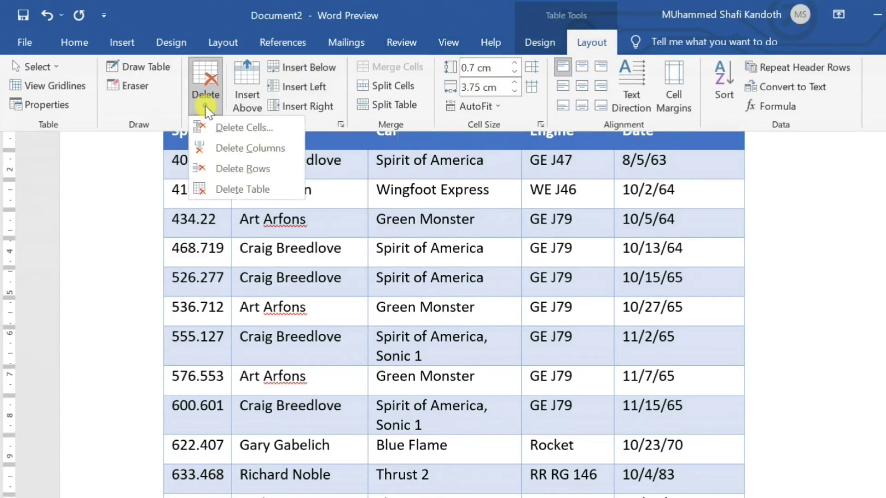
pyautogui.click(226, 149)
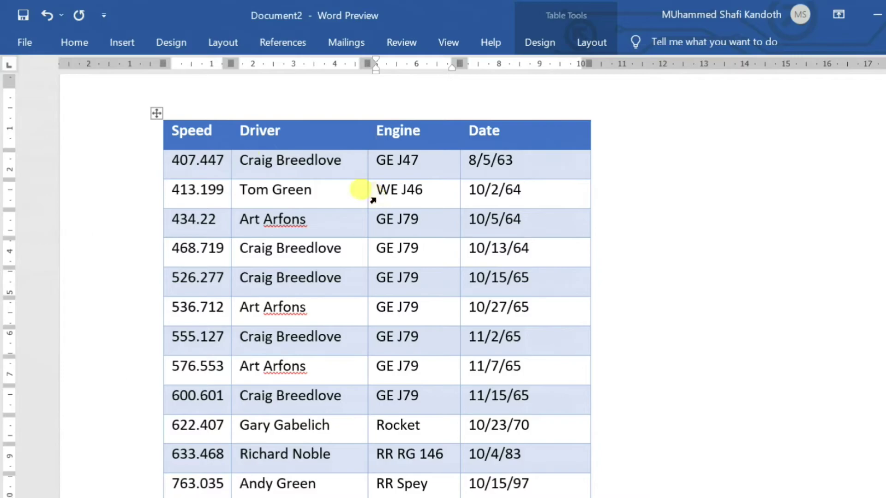
pyautogui.hotkey('ctrl', 'z')
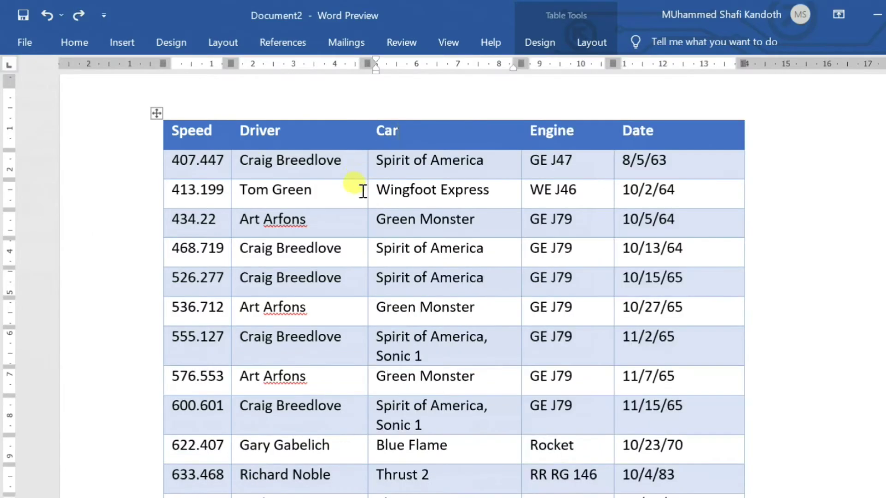
# Step: Delete the 434.22 cell with Shift cells left, then undo the deletion
pyautogui.click(181, 219)
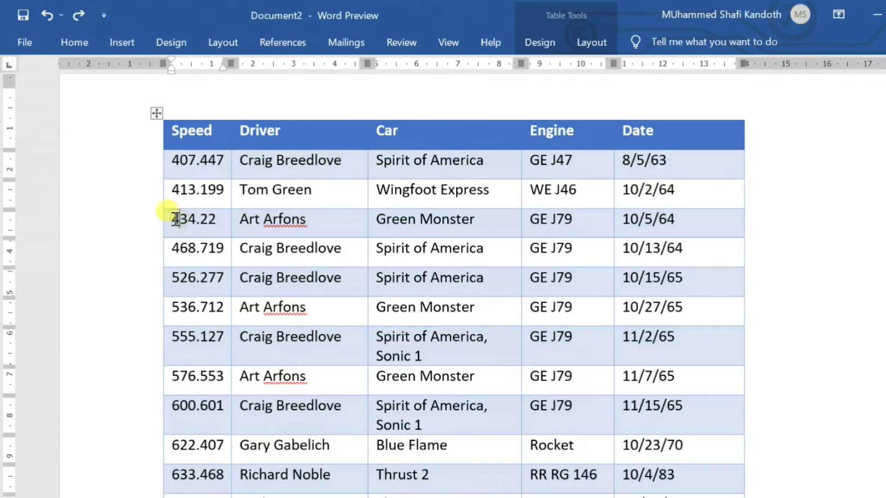
pyautogui.moveTo(182, 218); pyautogui.dragTo(224, 204)
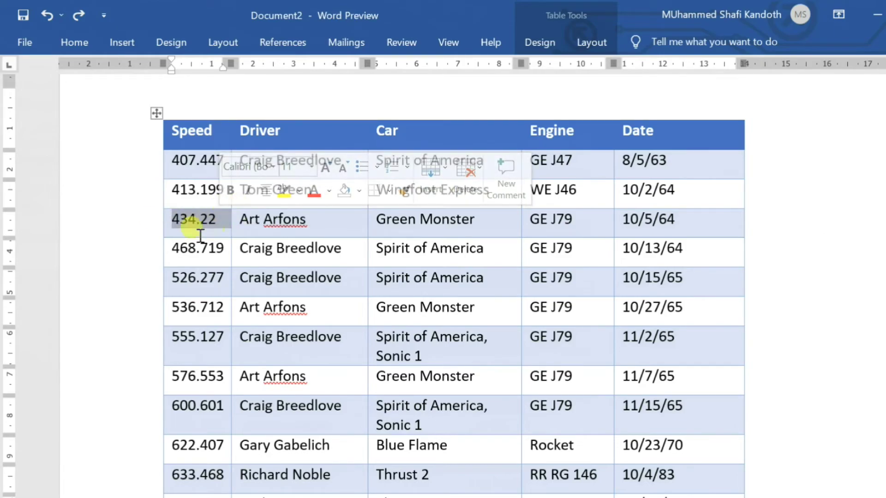
pyautogui.click(607, 45)
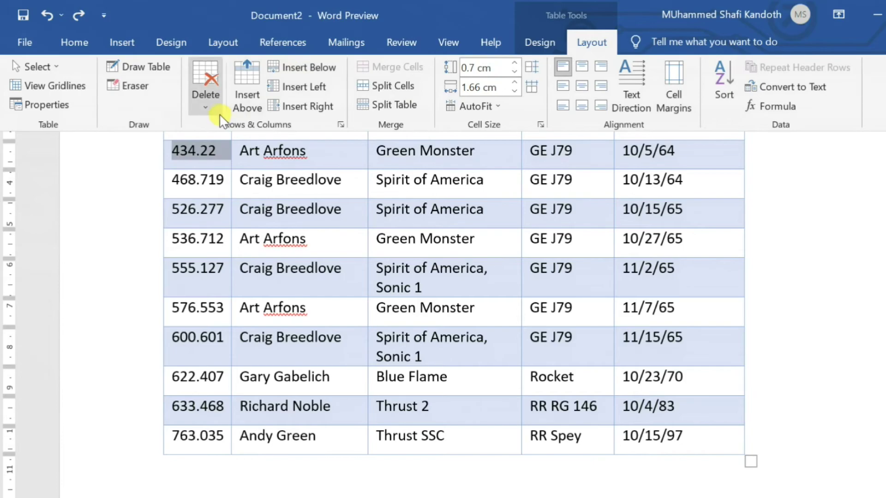
pyautogui.click(206, 104)
pyautogui.click(247, 130)
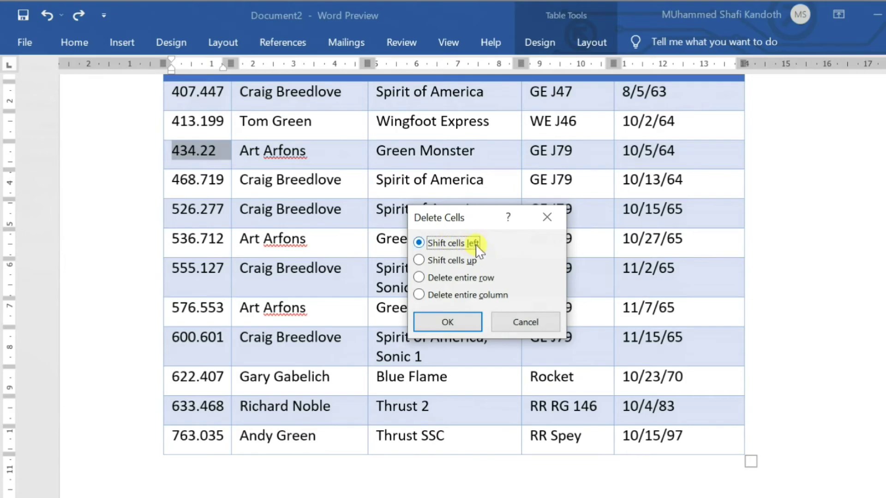
pyautogui.click(450, 322)
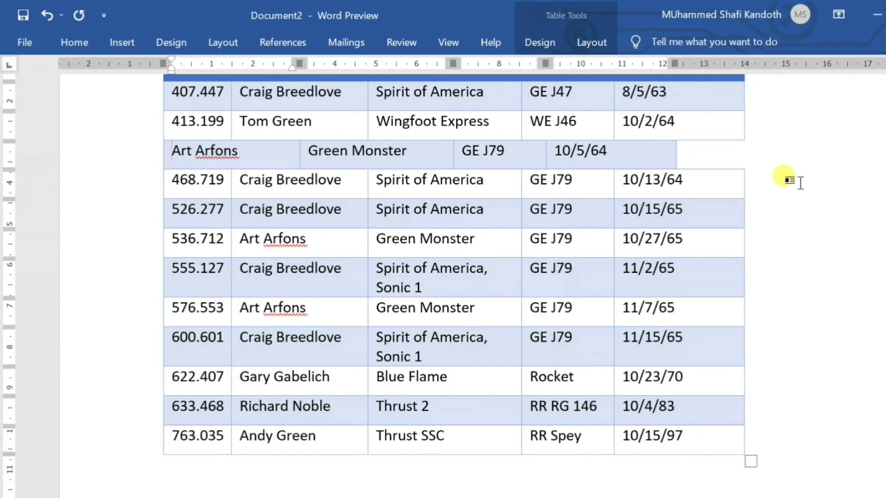
pyautogui.hotkey('ctrl', 'z')
# Step: Delete the entire records table with Delete Table, then undo to restore it
pyautogui.scroll(3, 779, 185)
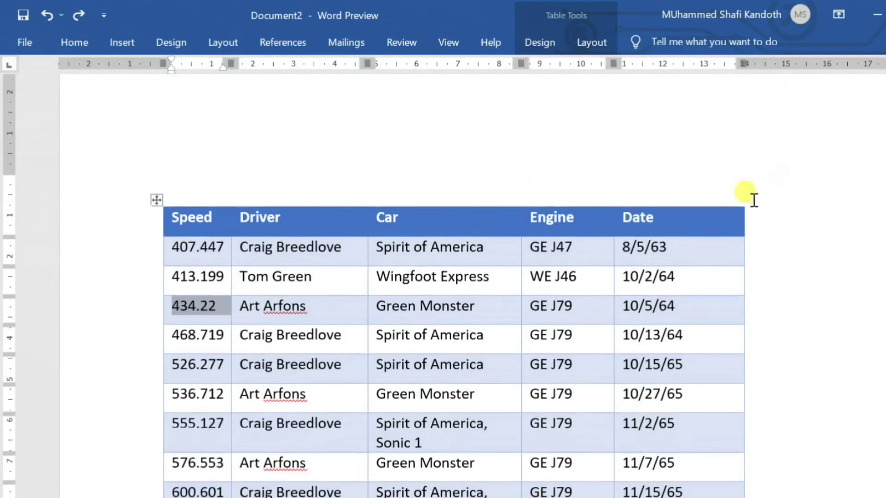
pyautogui.click(157, 199)
pyautogui.scroll(1, 461, 138)
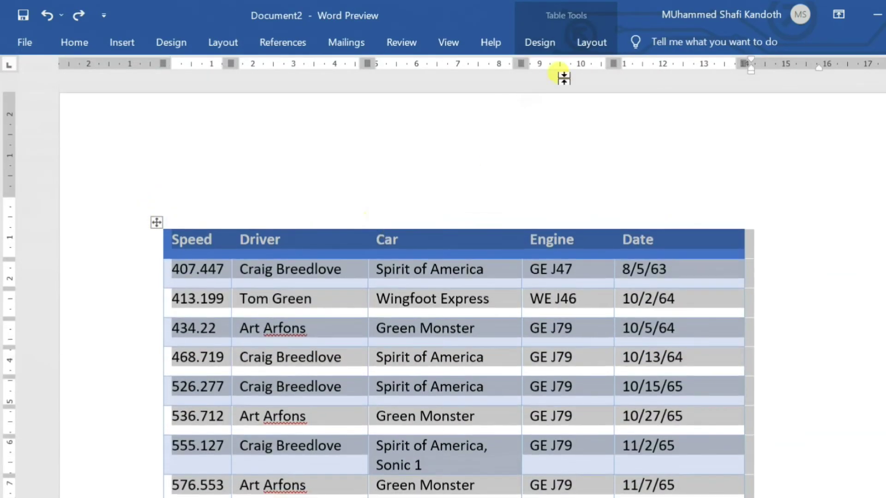
pyautogui.click(591, 44)
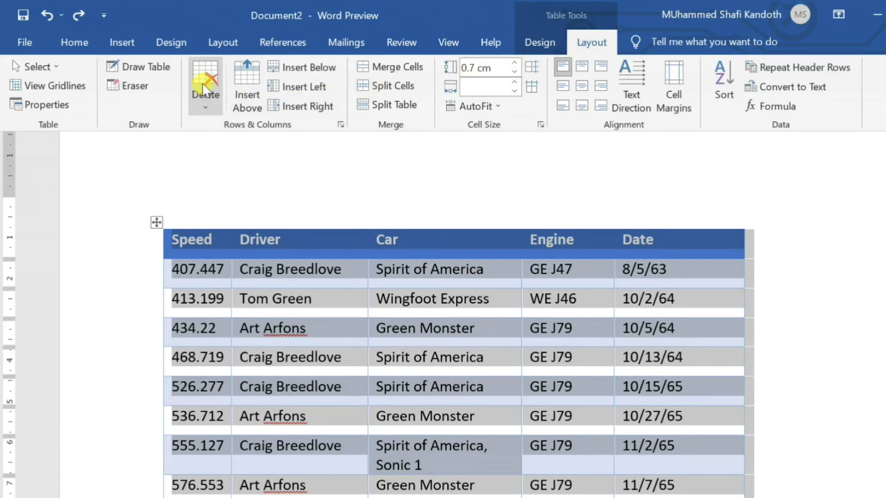
pyautogui.click(202, 82)
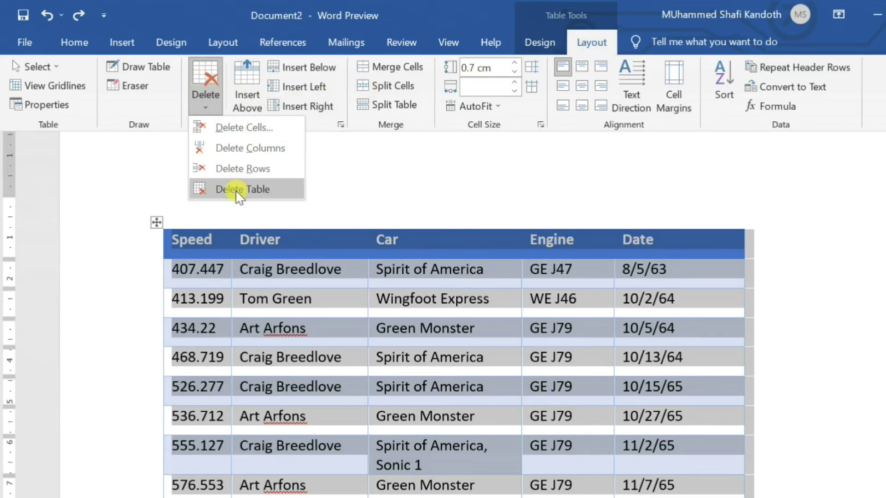
pyautogui.click(236, 190)
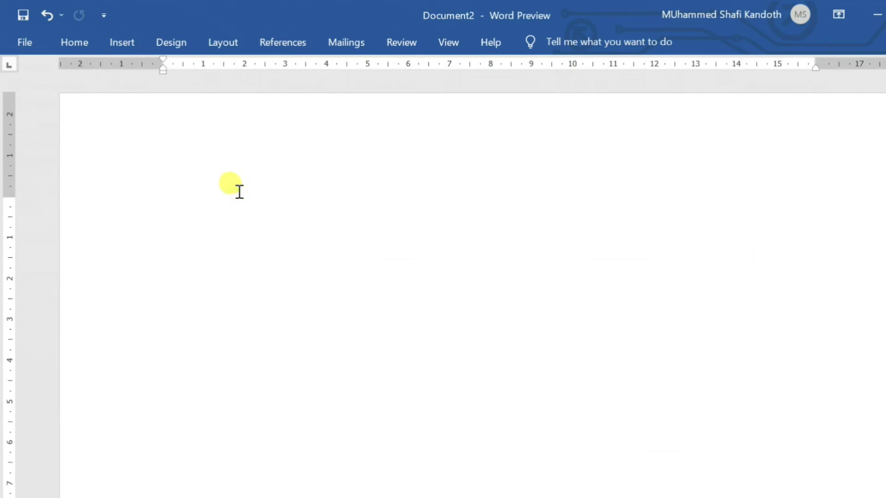
pyautogui.hotkey('ctrl', 'z')
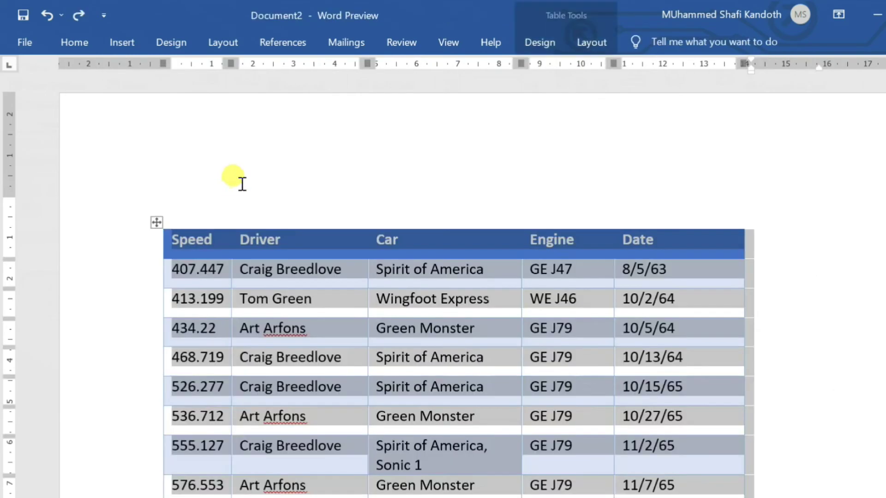
# Step: Select all the contents of the restored table
pyautogui.click(248, 172)
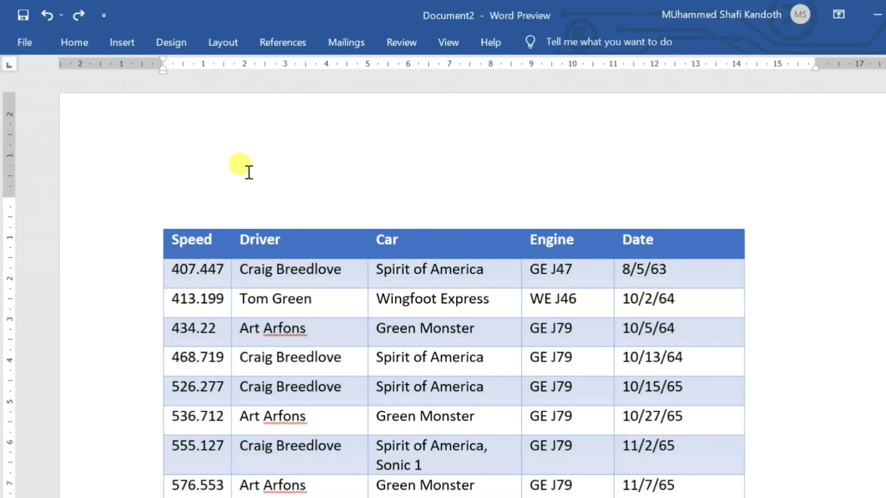
pyautogui.scroll(-3, 252, 171)
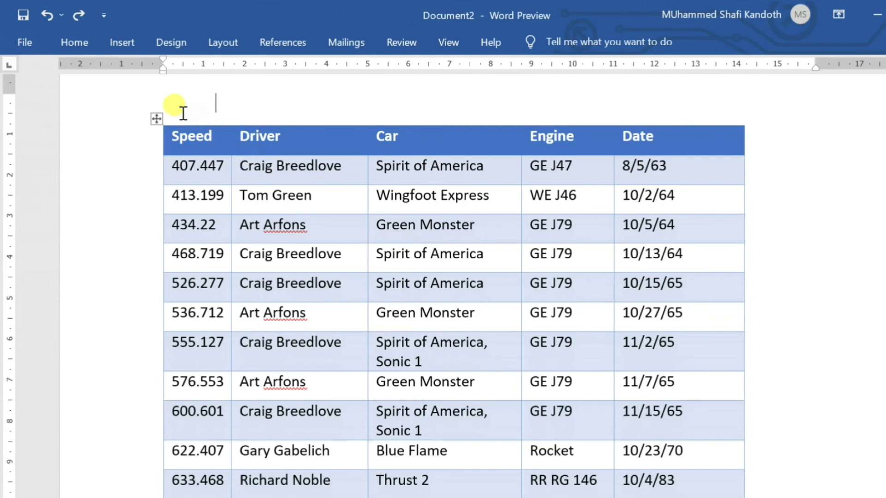
pyautogui.moveTo(173, 133); pyautogui.dragTo(645, 478)
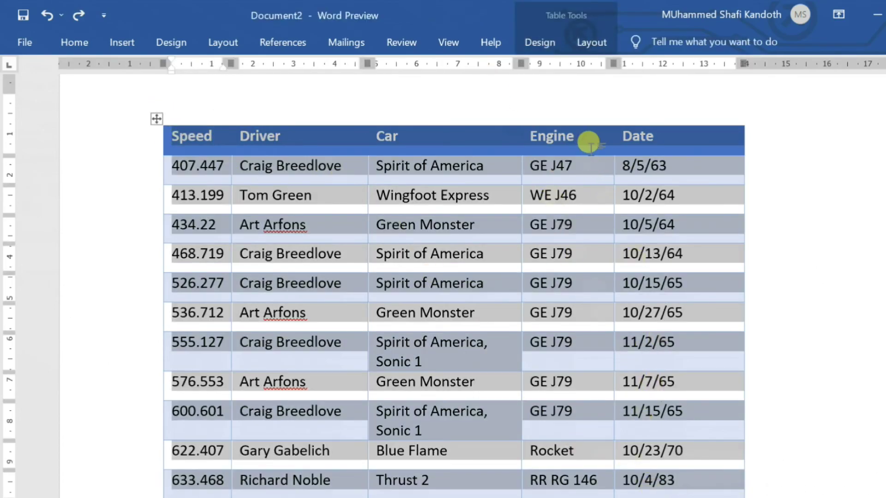
# Step: Centre the table text, after trying left and right alignment
pyautogui.click(78, 42)
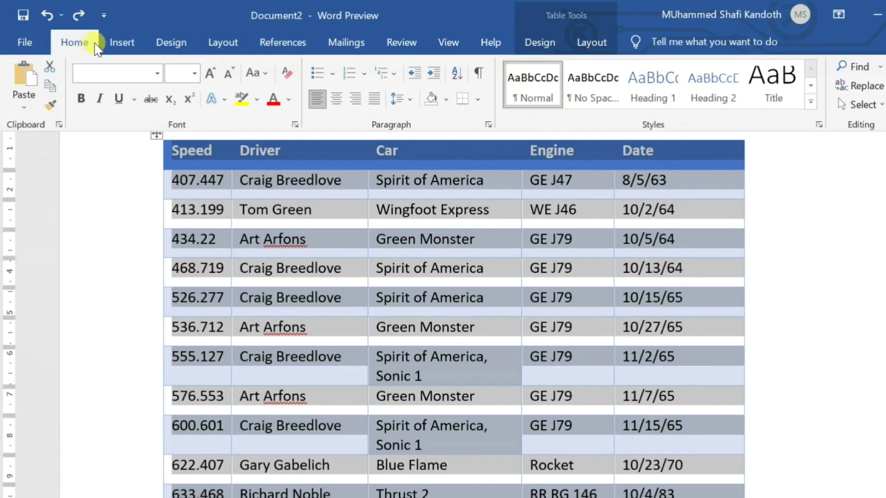
pyautogui.click(337, 98)
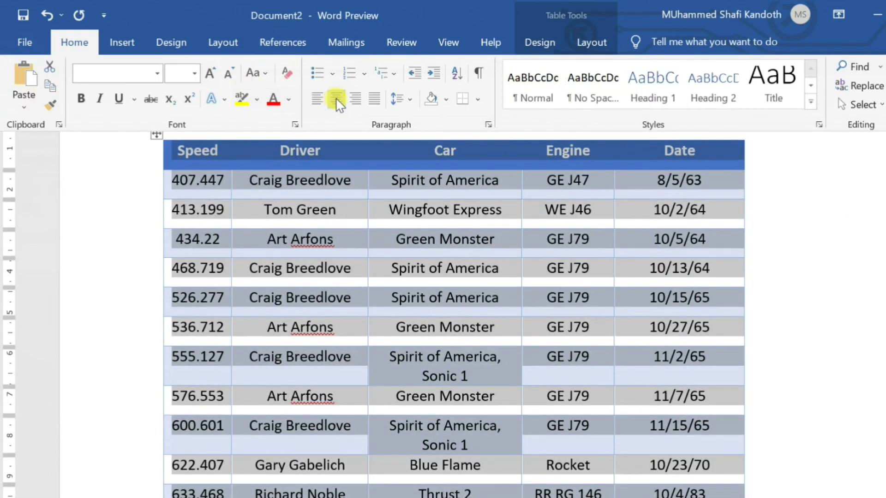
pyautogui.click(314, 99)
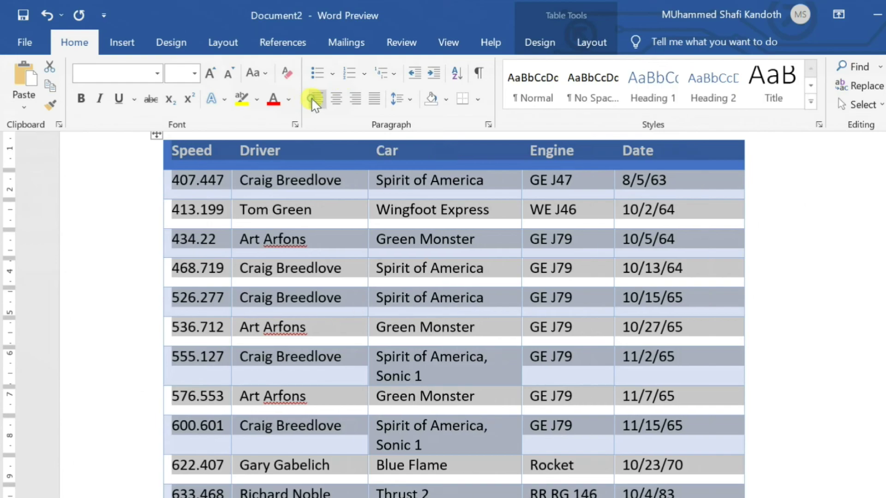
pyautogui.click(354, 98)
pyautogui.click(334, 98)
pyautogui.click(327, 210)
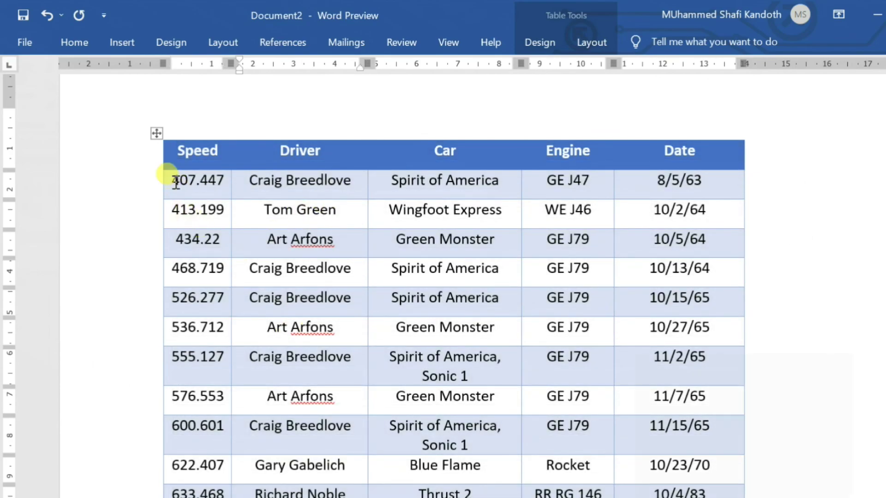
# Step: Right-align the Date column and left-align the Speed column values
pyautogui.moveTo(649, 177); pyautogui.dragTo(771, 482)
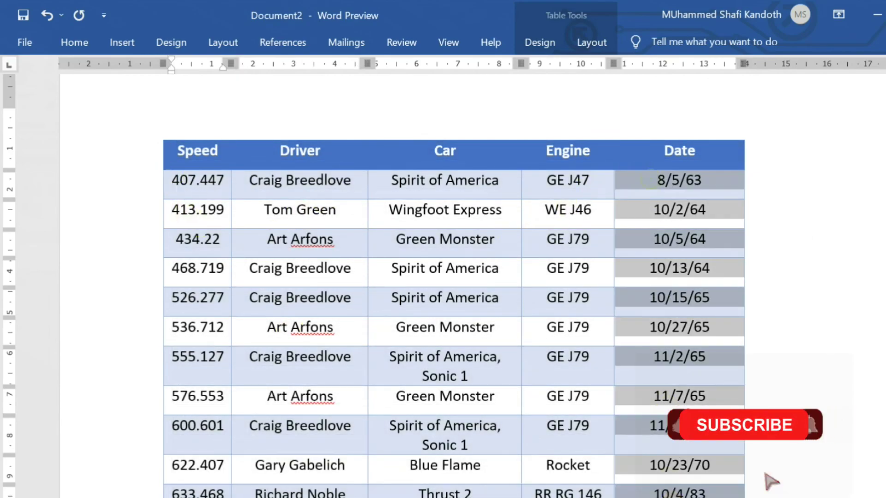
pyautogui.click(73, 43)
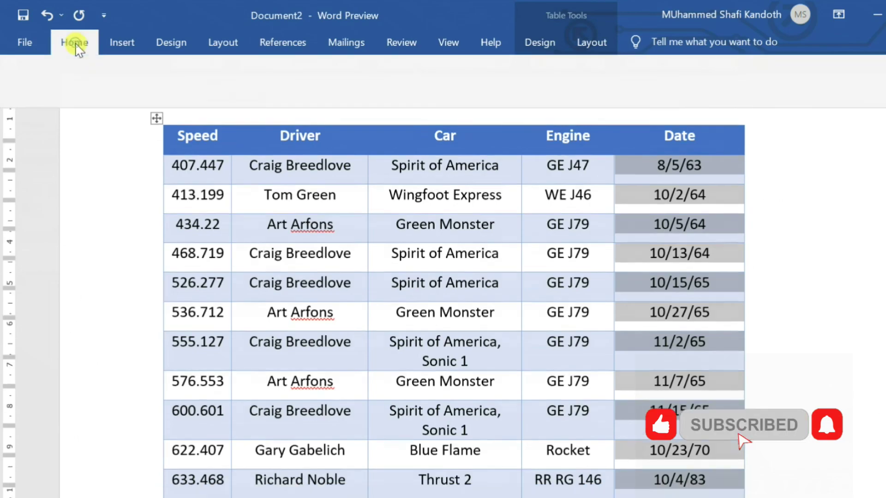
pyautogui.click(355, 98)
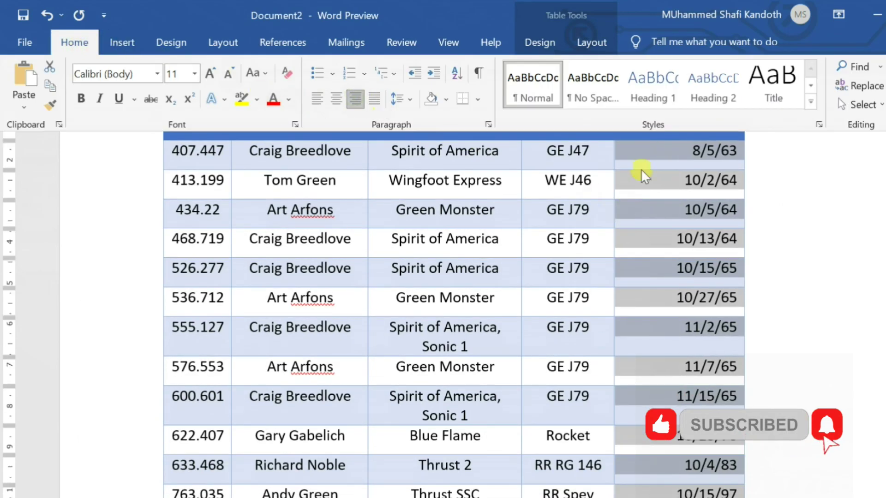
pyautogui.moveTo(184, 148); pyautogui.dragTo(201, 492)
pyautogui.click(74, 42)
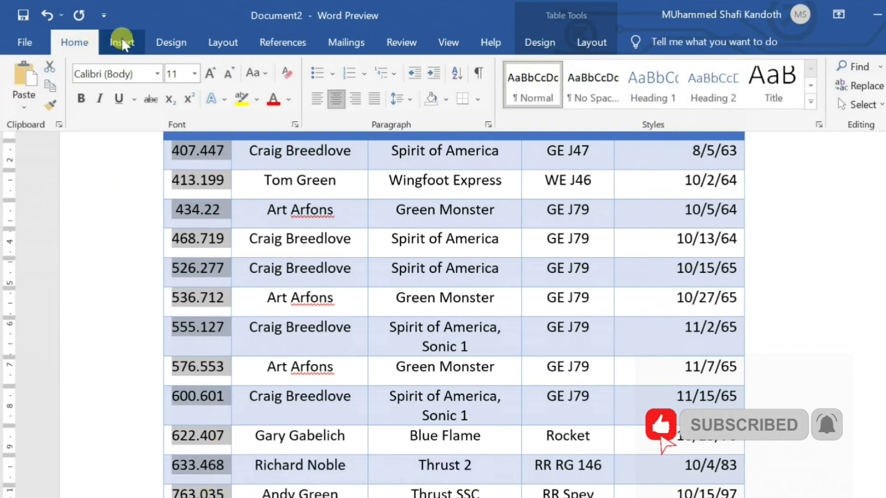
pyautogui.click(317, 99)
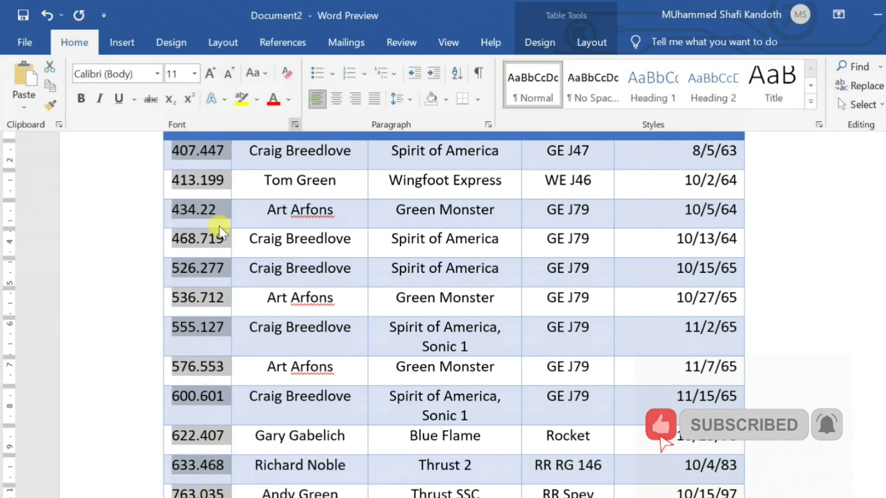
pyautogui.click(332, 139)
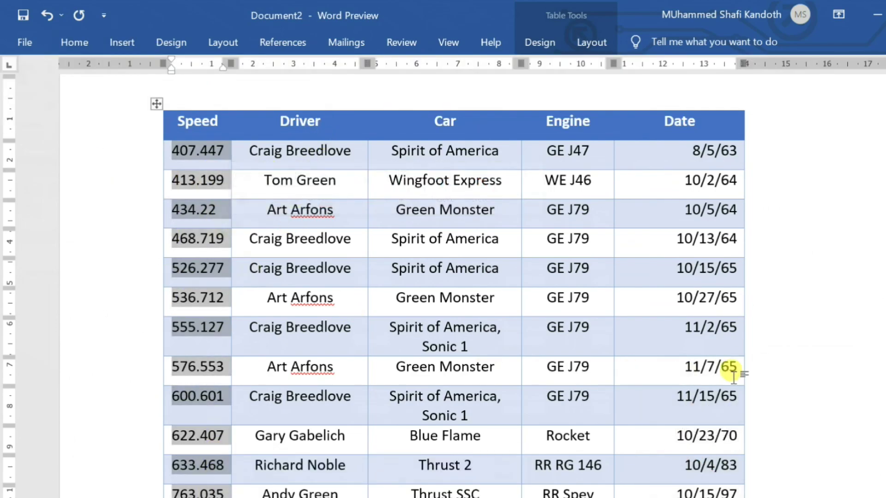